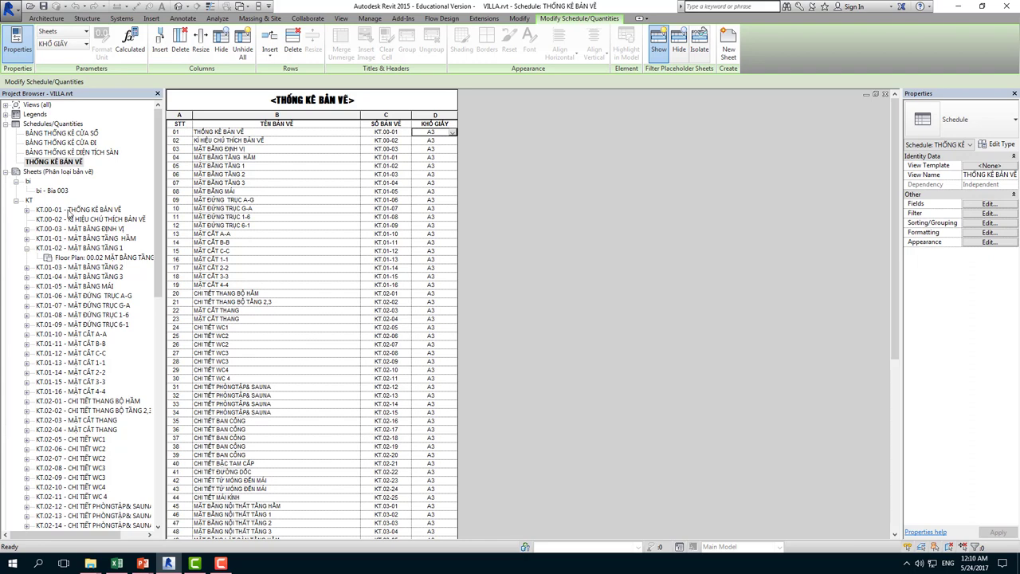
# Select the KT.00-01 cover sheet in the Project Browser.
pyautogui.click(70, 214)
pyautogui.click(67, 325)
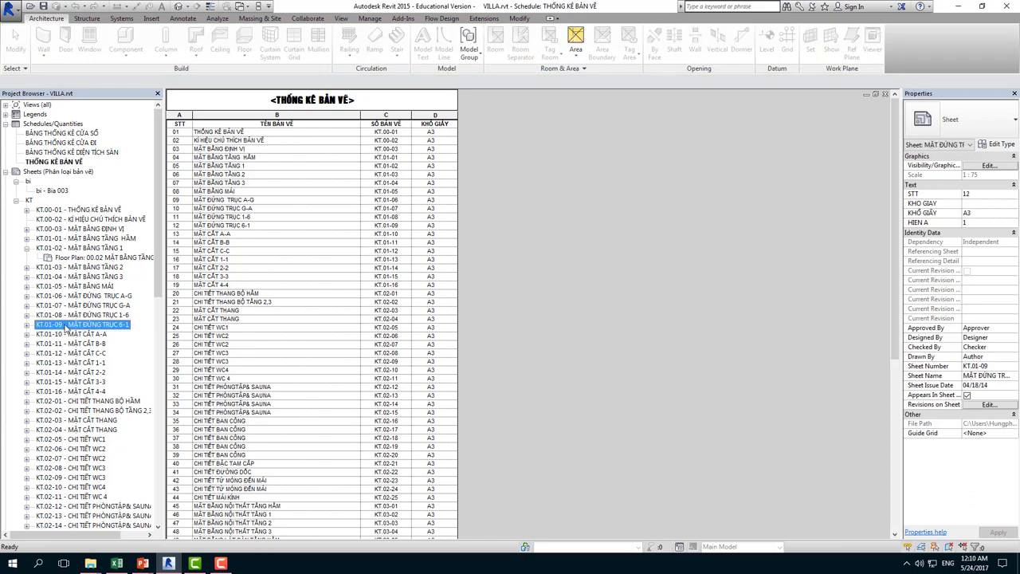
pyautogui.doubleClick(67, 327)
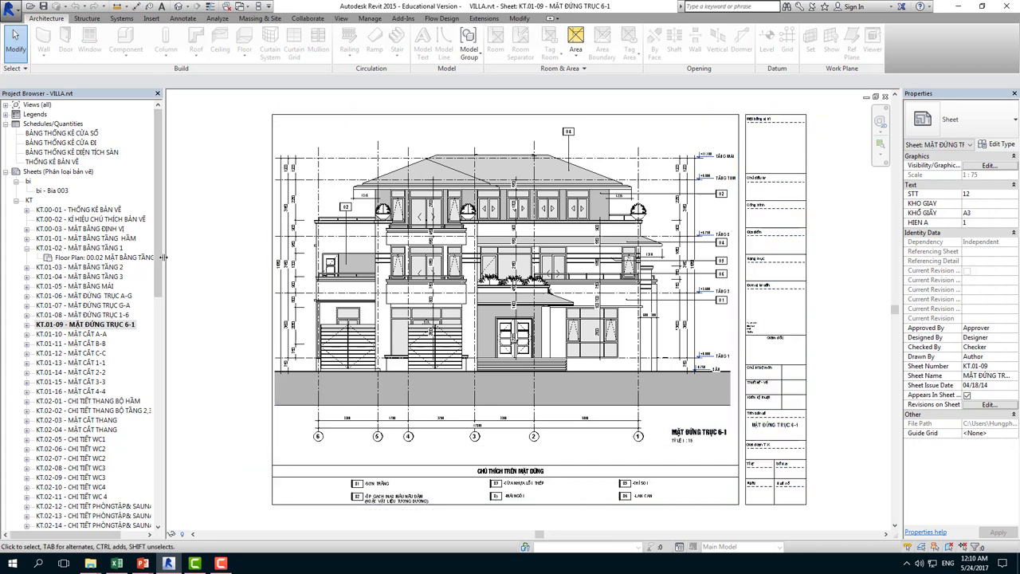
pyautogui.moveTo(159, 269); pyautogui.dragTo(179, 284)
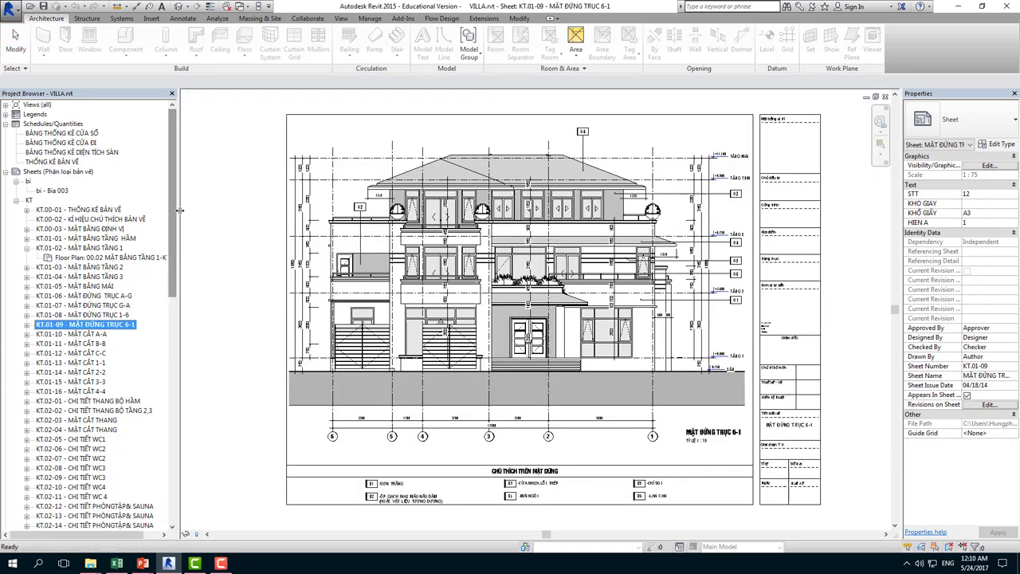
pyautogui.doubleClick(48, 162)
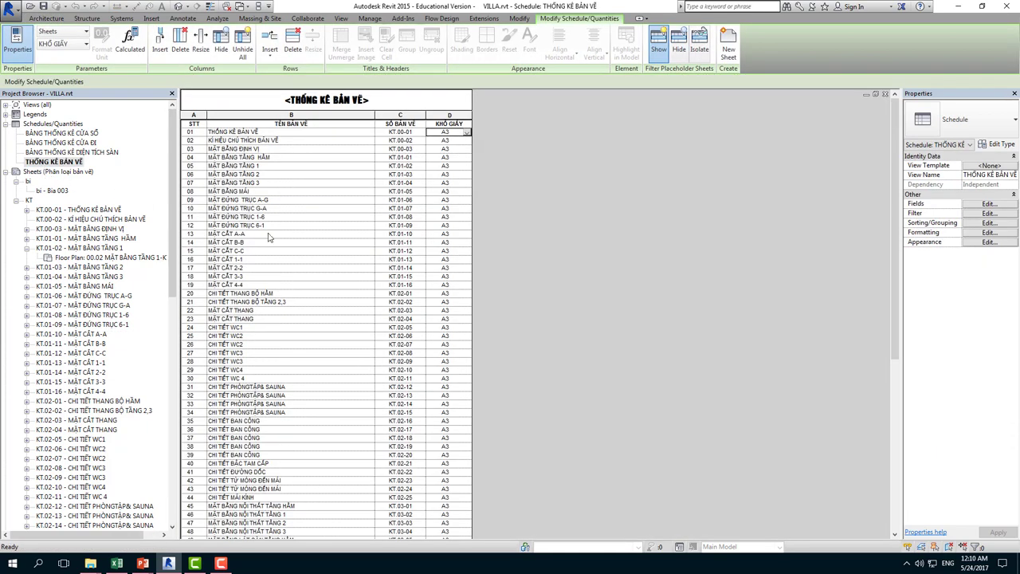
# Open cover sheet KT.00-01 and delete both drawing-list tables placed on it.
pyautogui.doubleClick(86, 210)
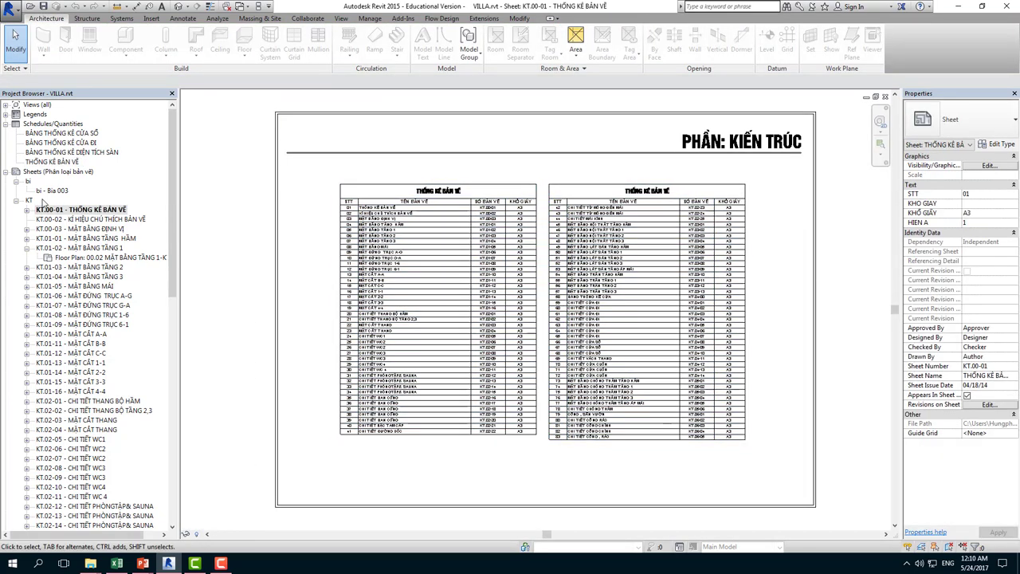
pyautogui.click(422, 236)
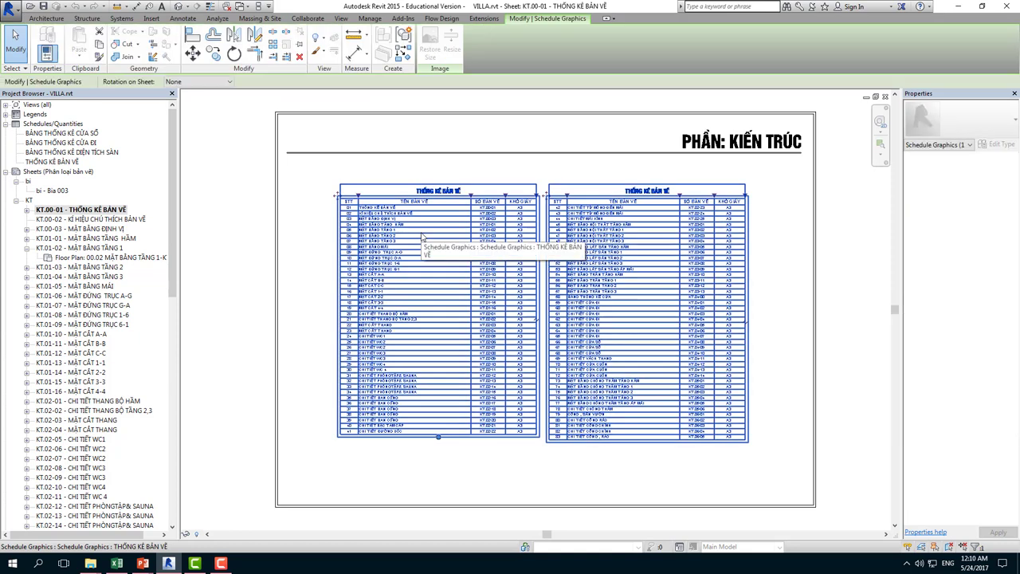
pyautogui.press('Delete')
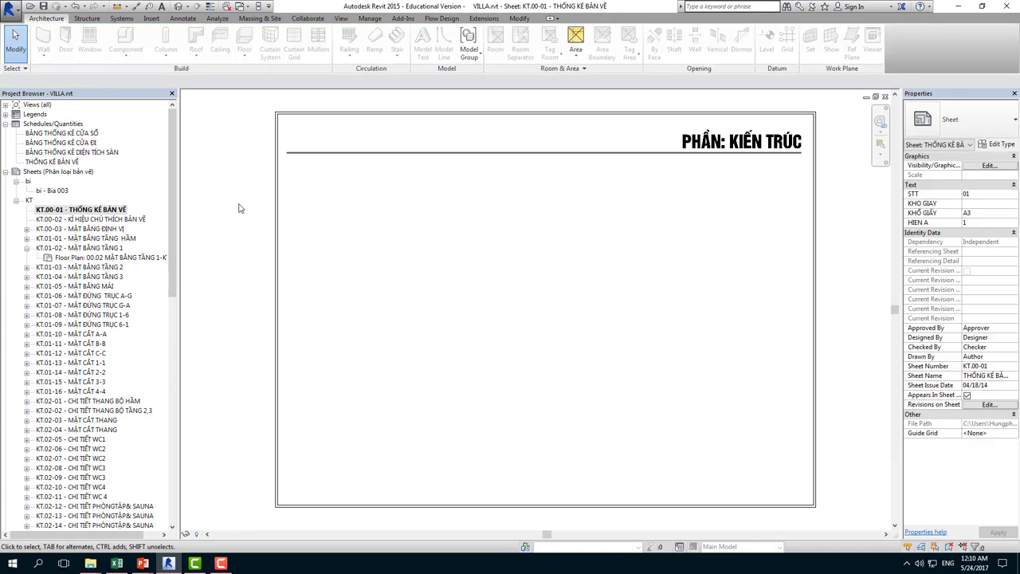
# Delete the THỐNG KÊ BẢN VẼ schedule from the project and start a new schedule.
pyautogui.doubleClick(53, 163)
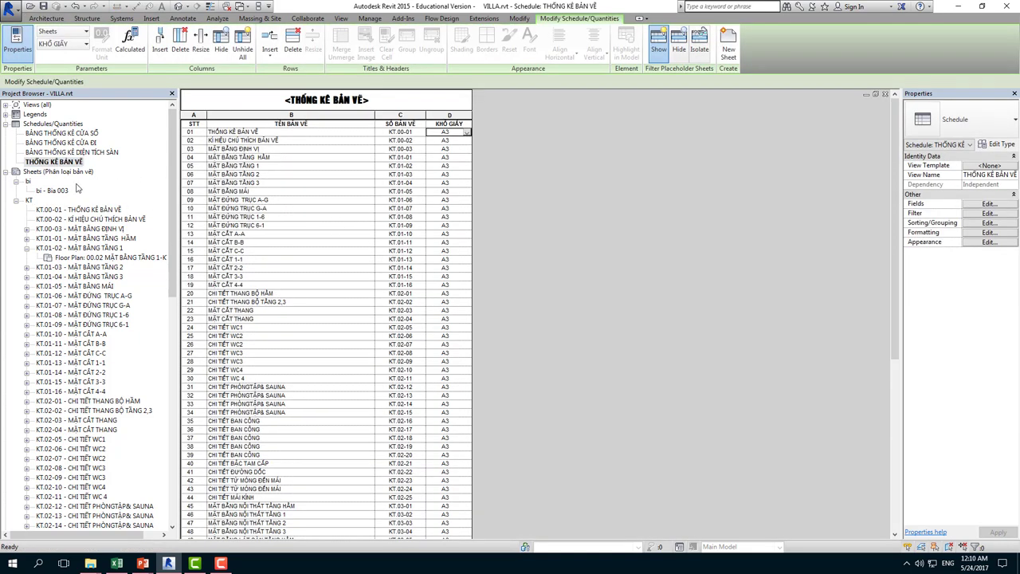
pyautogui.click(71, 163)
pyautogui.press('Delete')
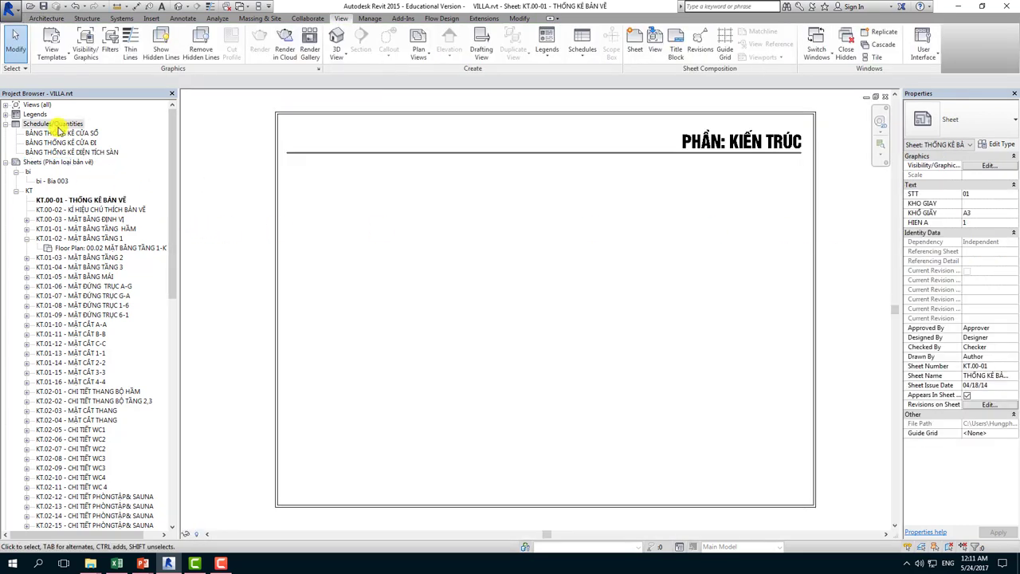
pyautogui.rightClick(64, 124)
pyautogui.click(96, 134)
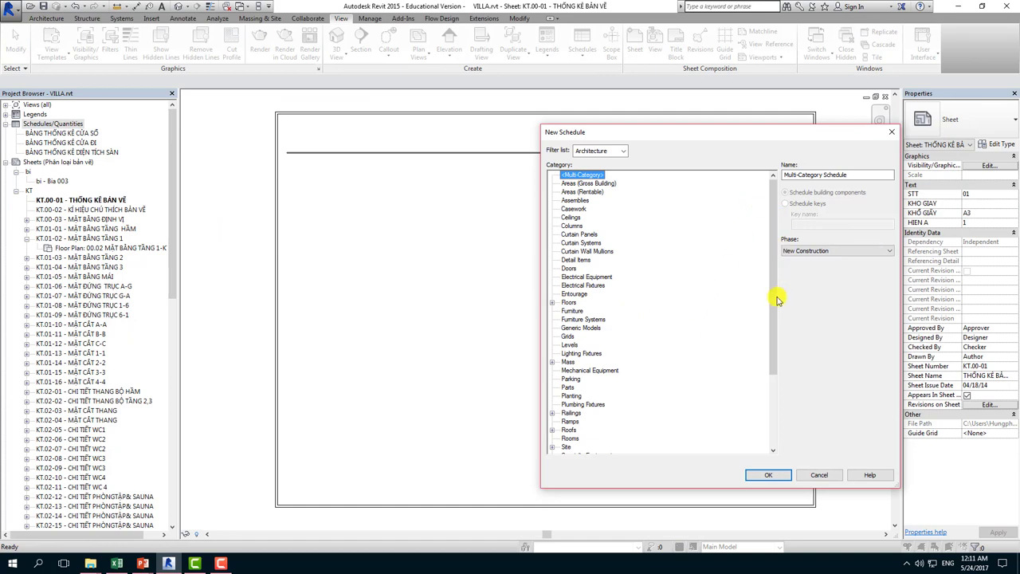
# Cancel the New Schedule dialog and drop down the View tab's schedule types list.
pyautogui.scroll(-4, 775, 298)
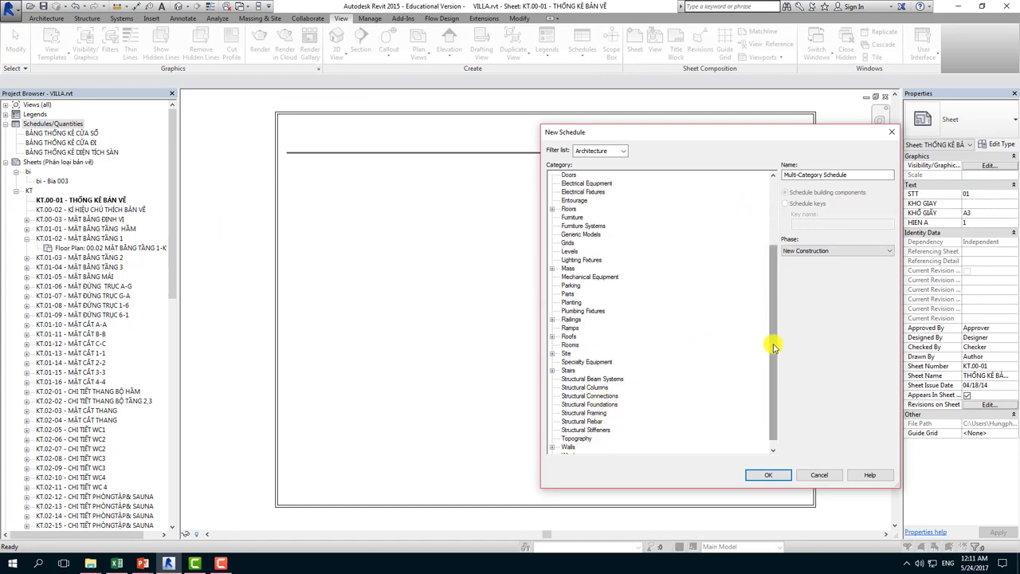
pyautogui.moveTo(767, 354); pyautogui.dragTo(765, 289)
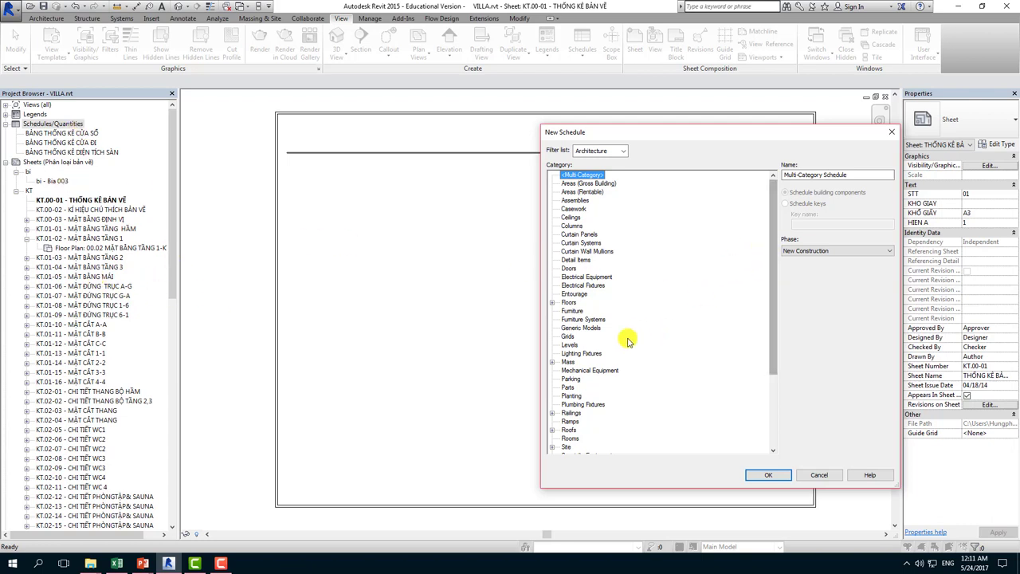
pyautogui.moveTo(773, 275); pyautogui.dragTo(791, 385)
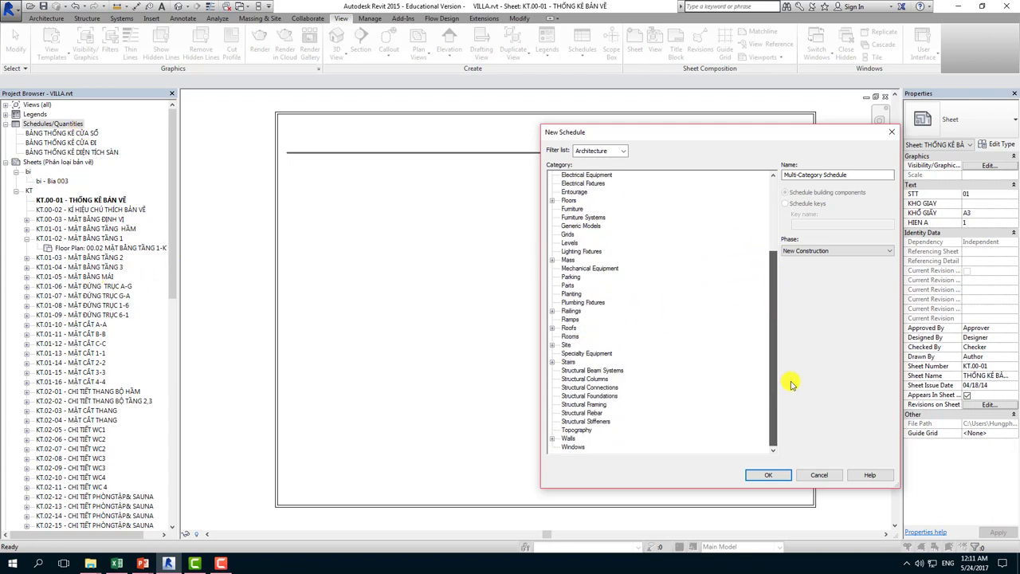
pyautogui.click(892, 132)
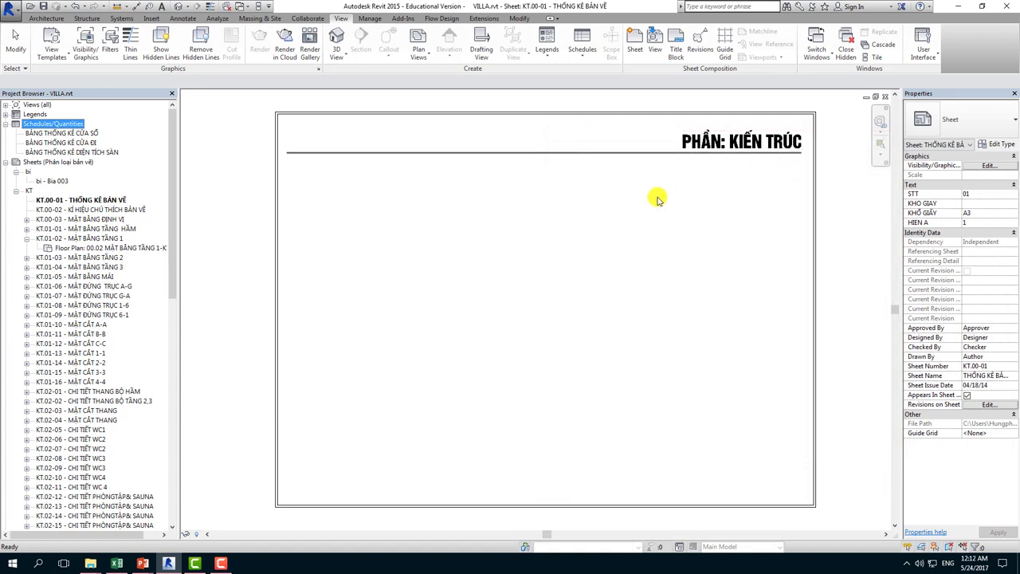
pyautogui.click(340, 18)
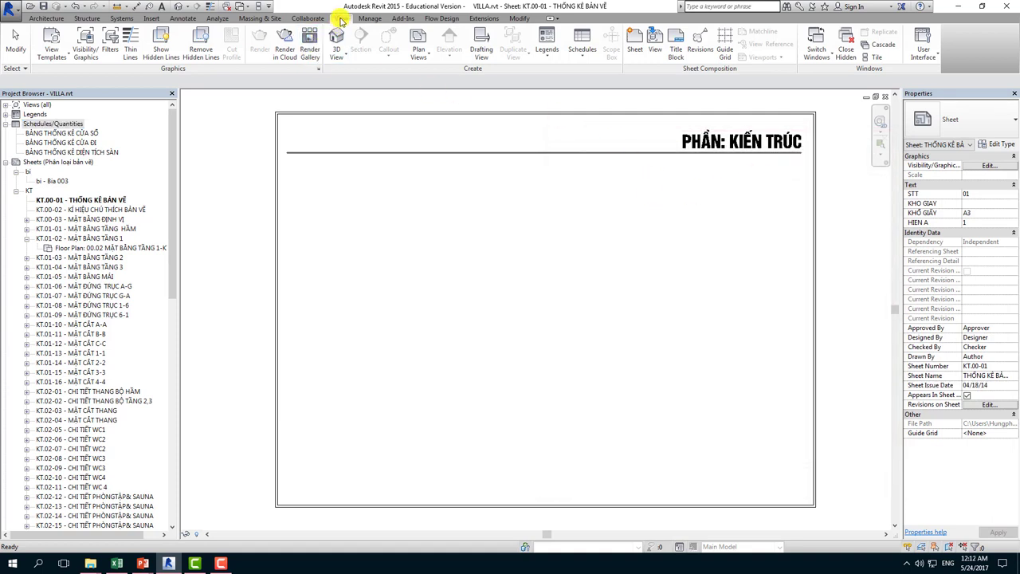
pyautogui.click(584, 59)
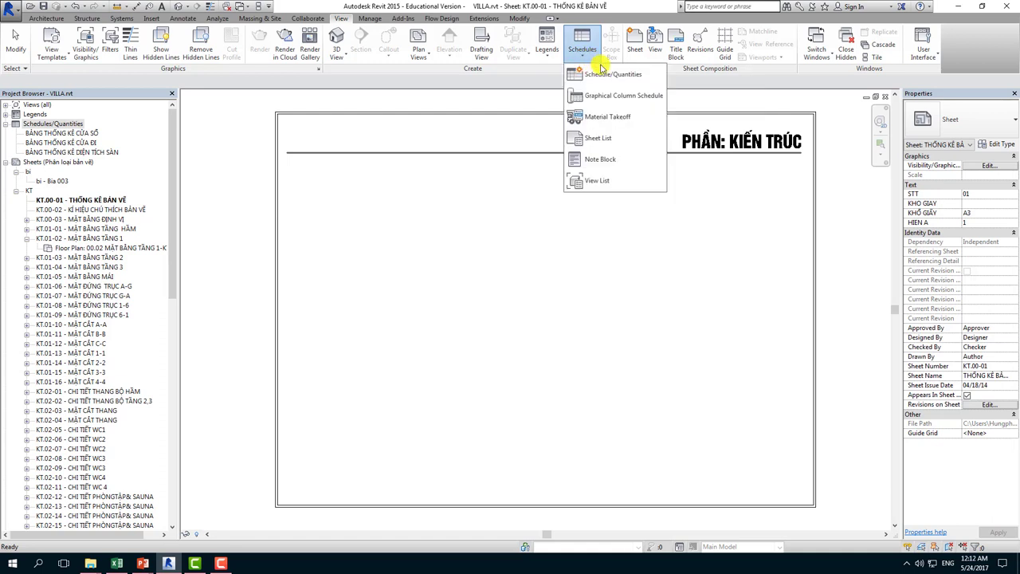
# Start a new Sheet List schedule and add Sheet Name and Sheet Number as fields.
pyautogui.click(629, 140)
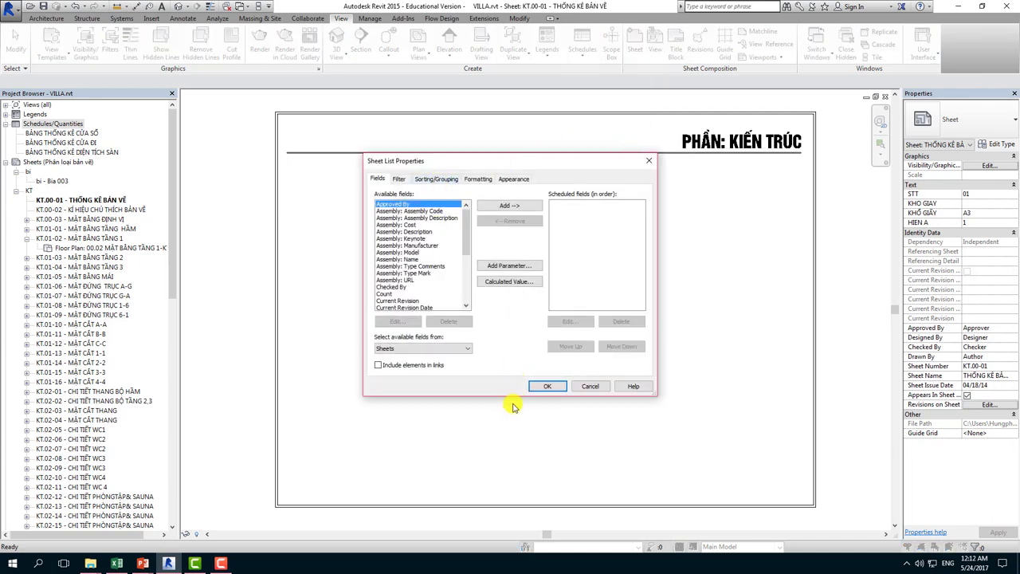
pyautogui.moveTo(515, 396); pyautogui.dragTo(516, 462)
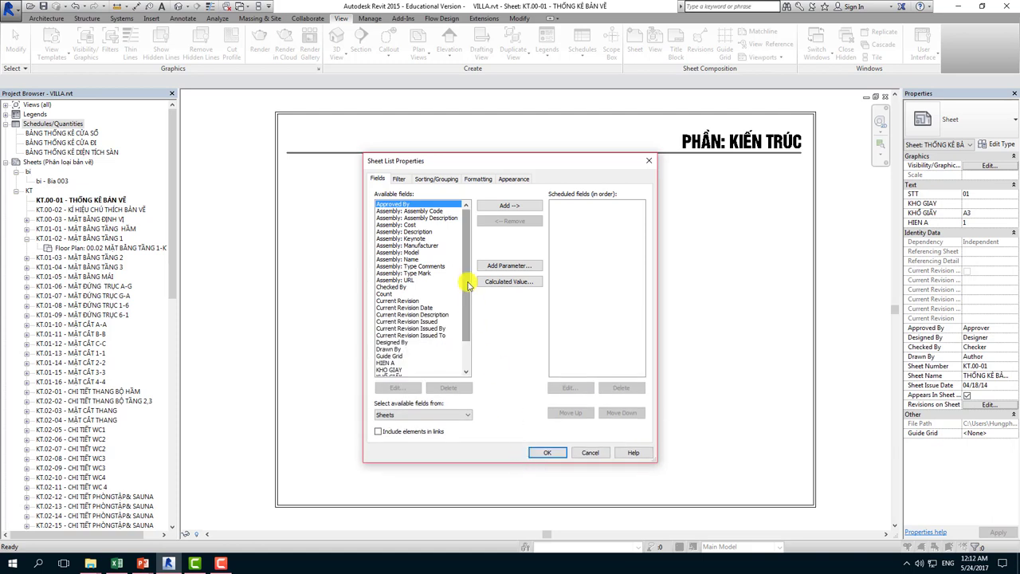
pyautogui.scroll(-2, 476, 302)
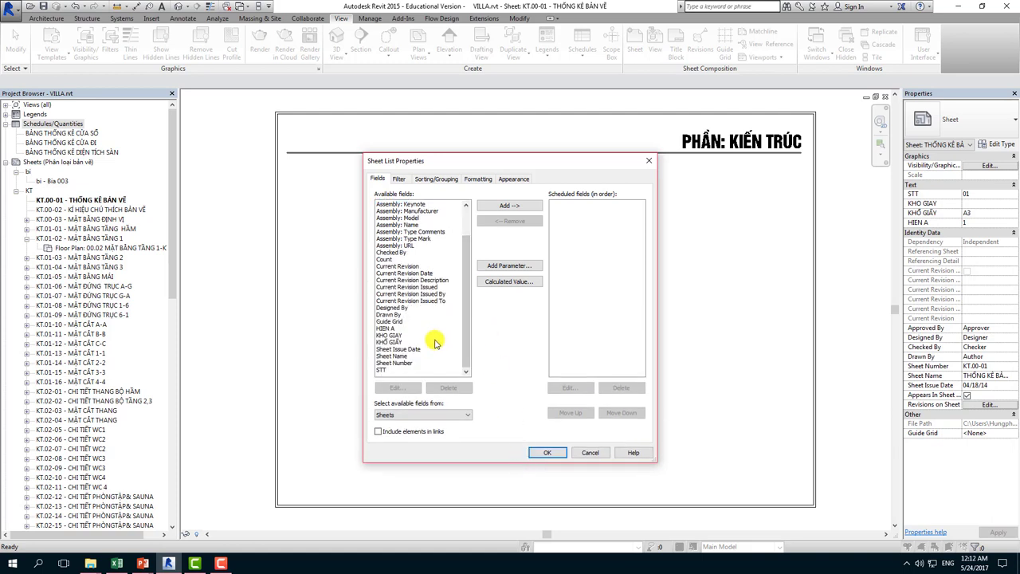
pyautogui.click(390, 357)
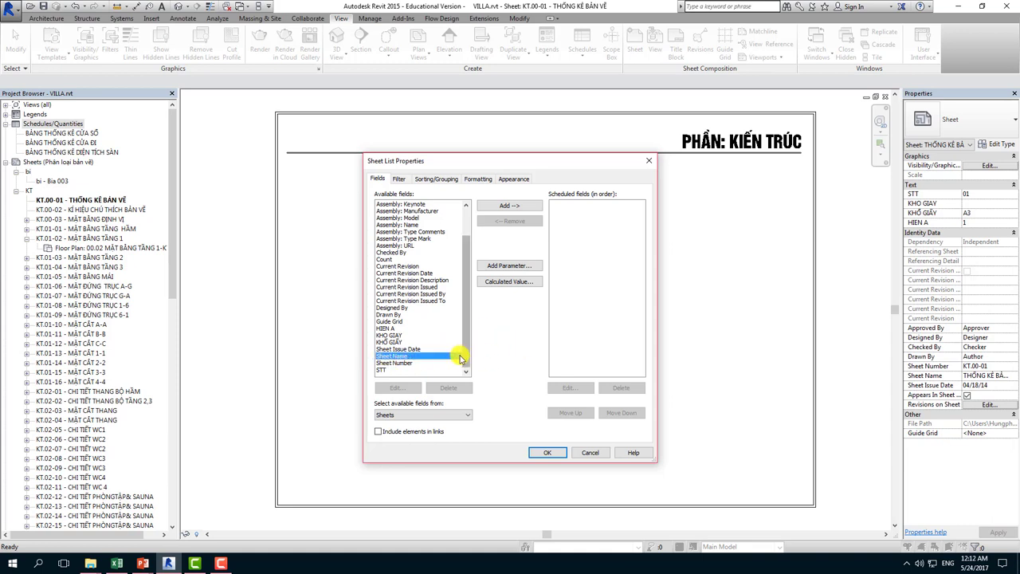
pyautogui.click(514, 206)
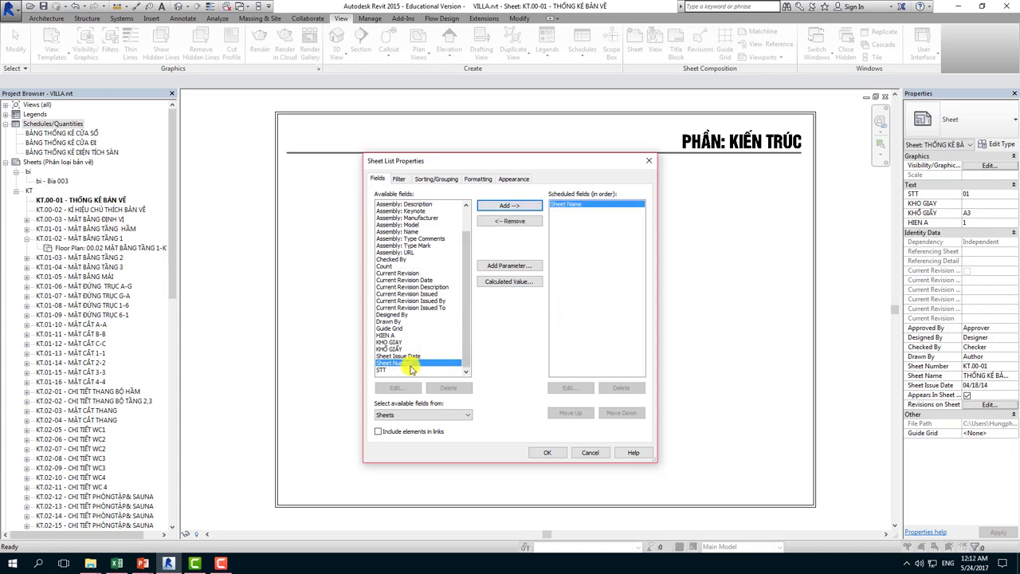
pyautogui.moveTo(416, 364); pyautogui.dragTo(412, 367)
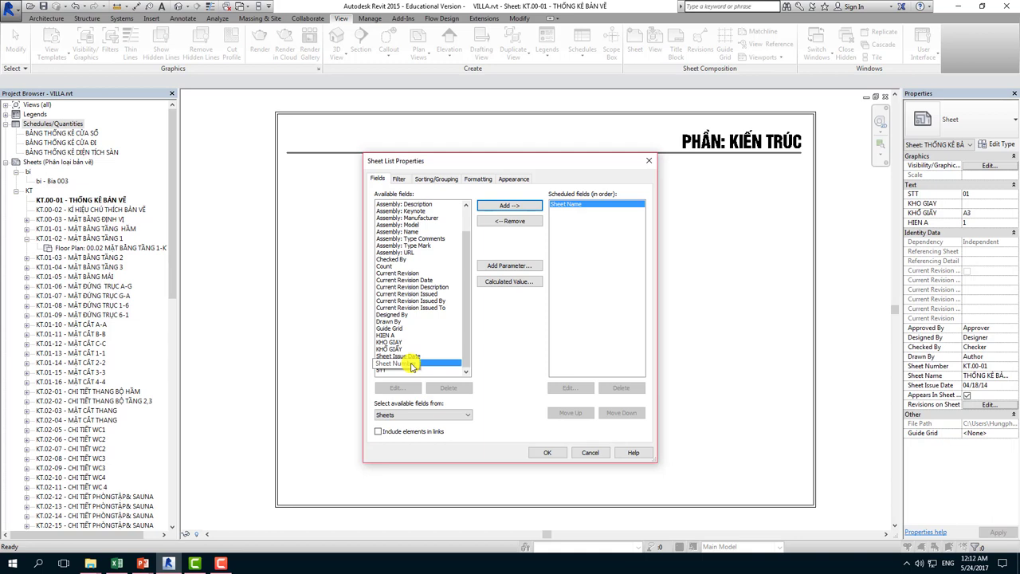
pyautogui.moveTo(412, 368); pyautogui.dragTo(422, 336)
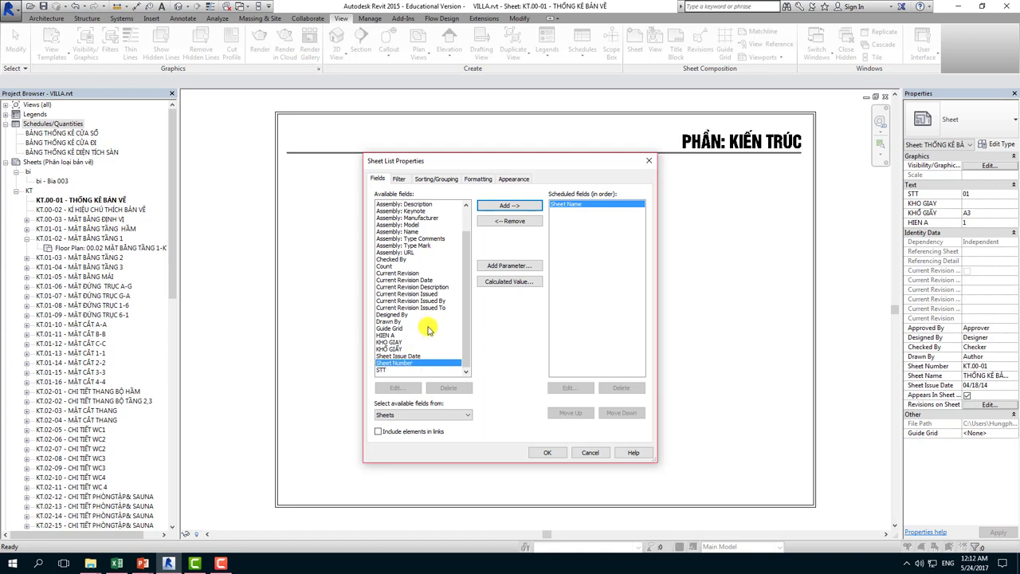
pyautogui.click(501, 207)
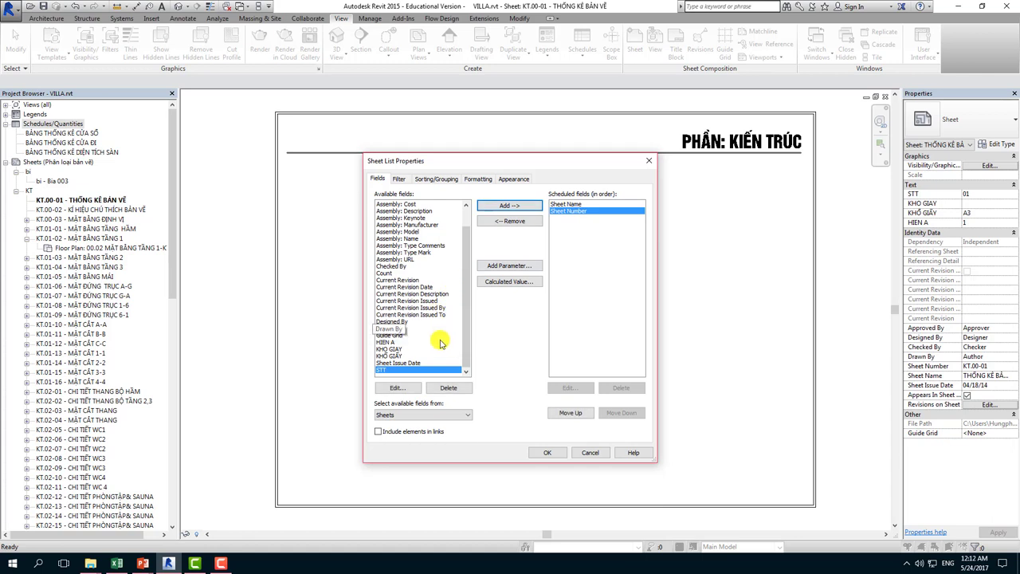
# Browse the remaining sheet fields, including KHỔ GIẤY, then create the sheet list.
pyautogui.click(396, 355)
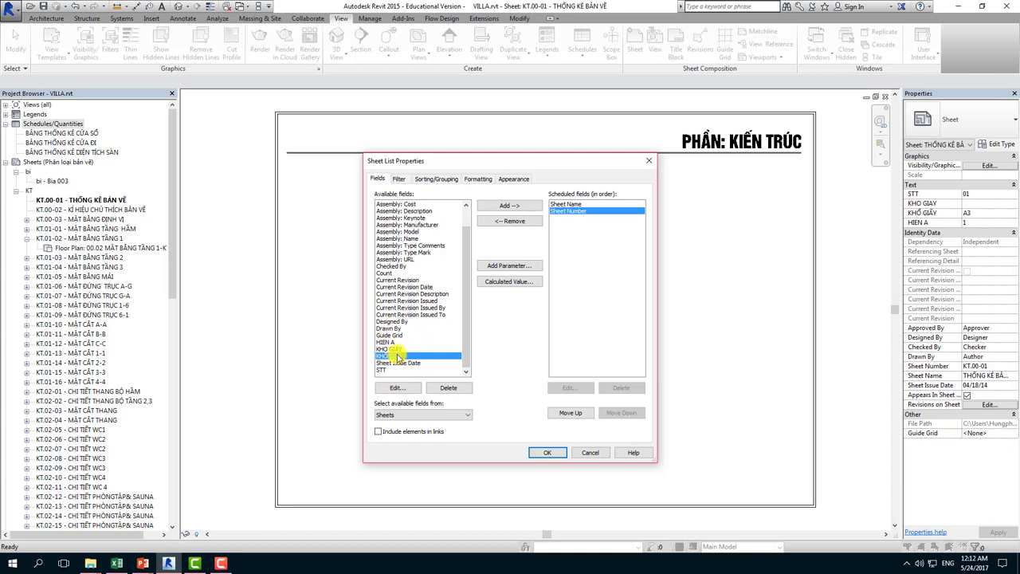
pyautogui.click(411, 287)
pyautogui.click(398, 314)
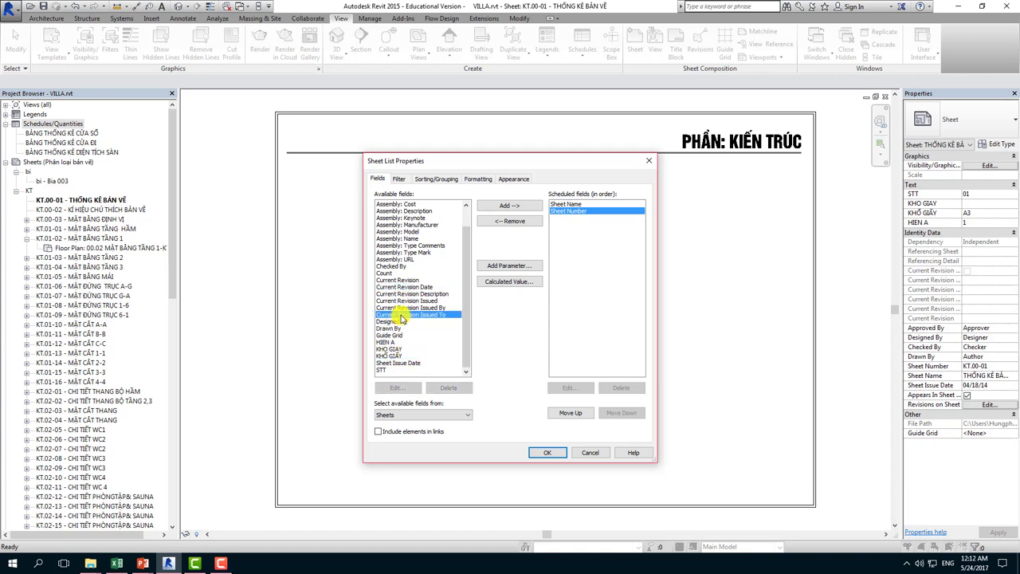
pyautogui.scroll(1, 413, 260)
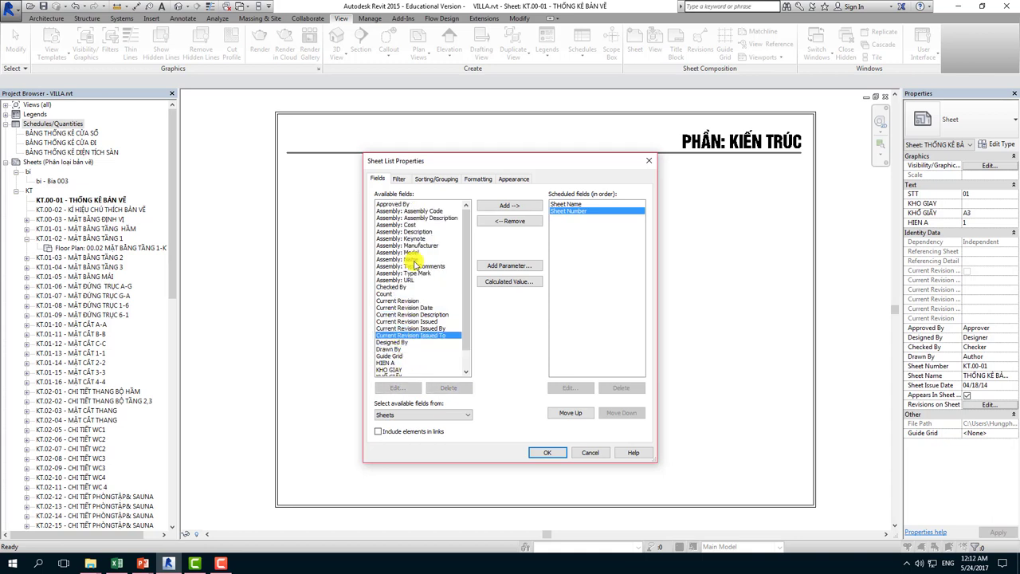
pyautogui.click(402, 204)
pyautogui.click(401, 273)
pyautogui.scroll(-1, 399, 334)
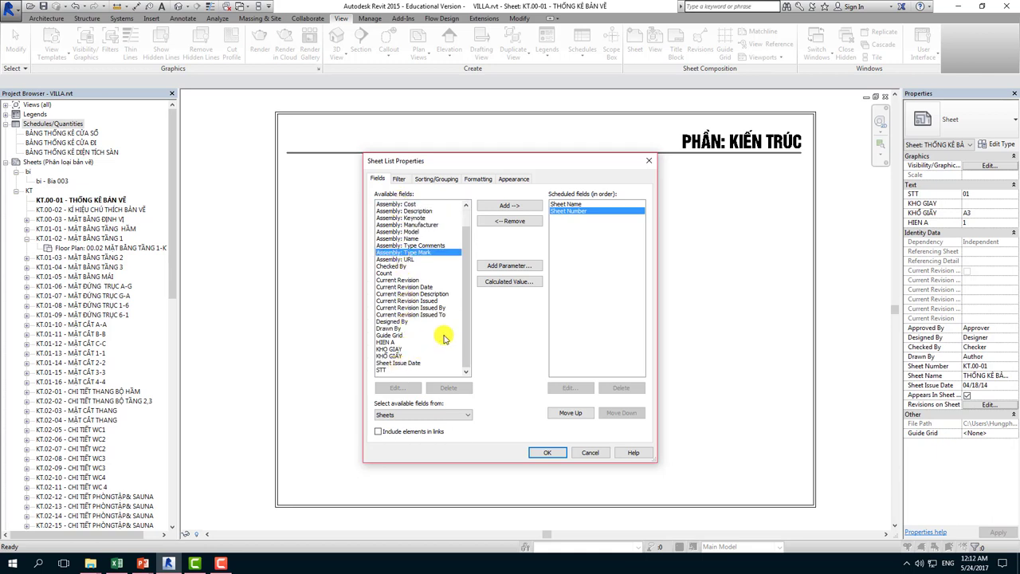
pyautogui.click(548, 453)
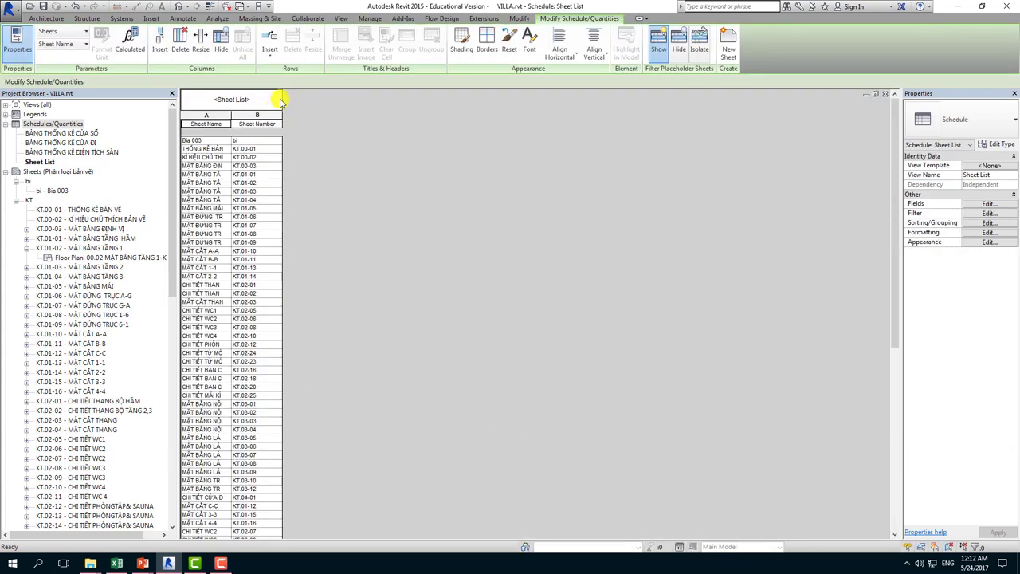
pyautogui.scroll(-3, 294, 264)
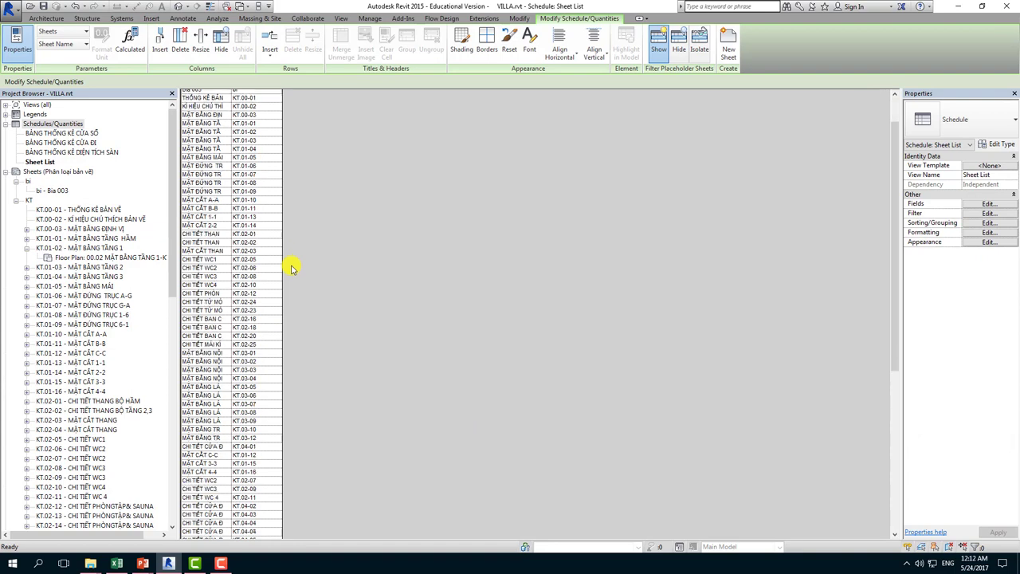
pyautogui.scroll(-2, 292, 268)
pyautogui.scroll(3, 292, 266)
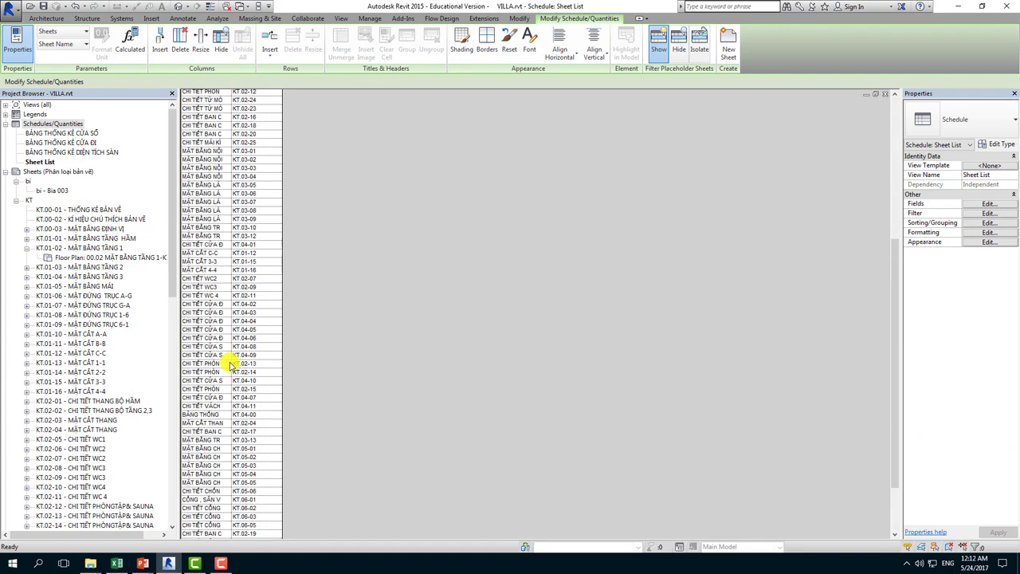
pyautogui.scroll(2, 233, 355)
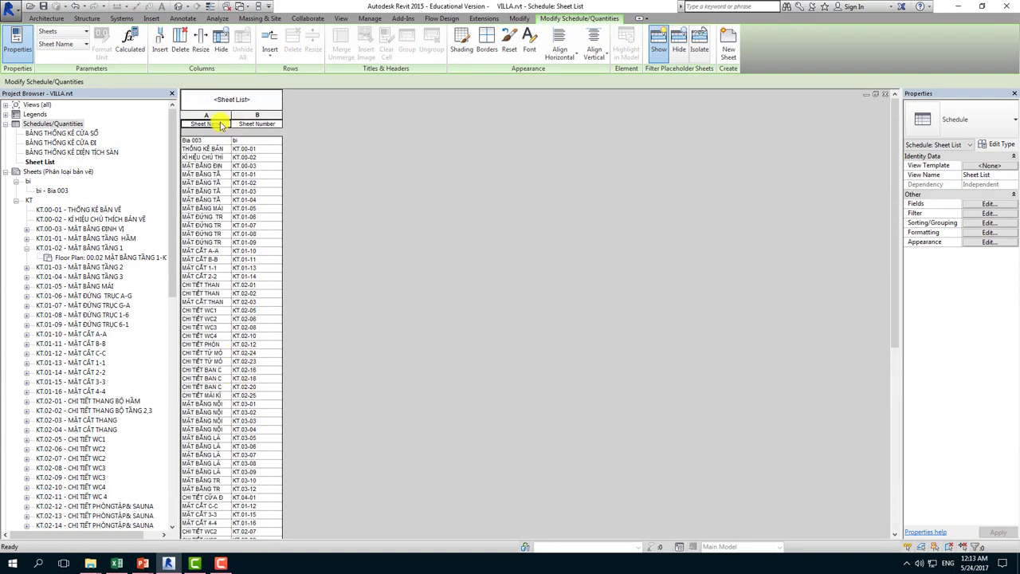
pyautogui.doubleClick(233, 101)
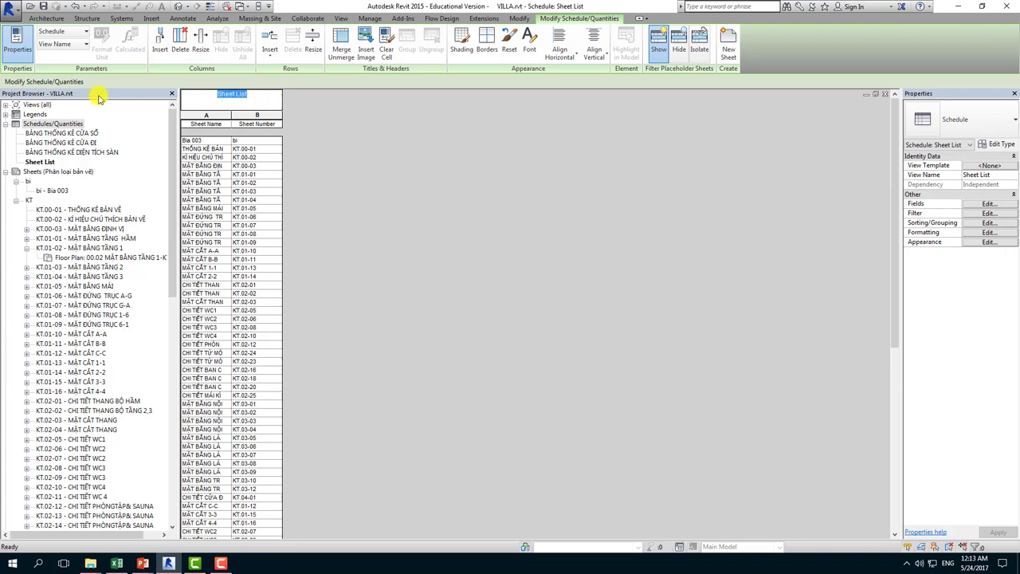
# Retitle the schedule BẢNG THỐNG KÊ BẢN VẼ; rename Sheet Name/Sheet Number headings to TÊN BẢN VẼ/SỐ BẢN VẼ.
pyautogui.write('VBA')
pyautogui.write('G K')
pyautogui.write('Ê BẢN VE')
pyautogui.click(350, 219)
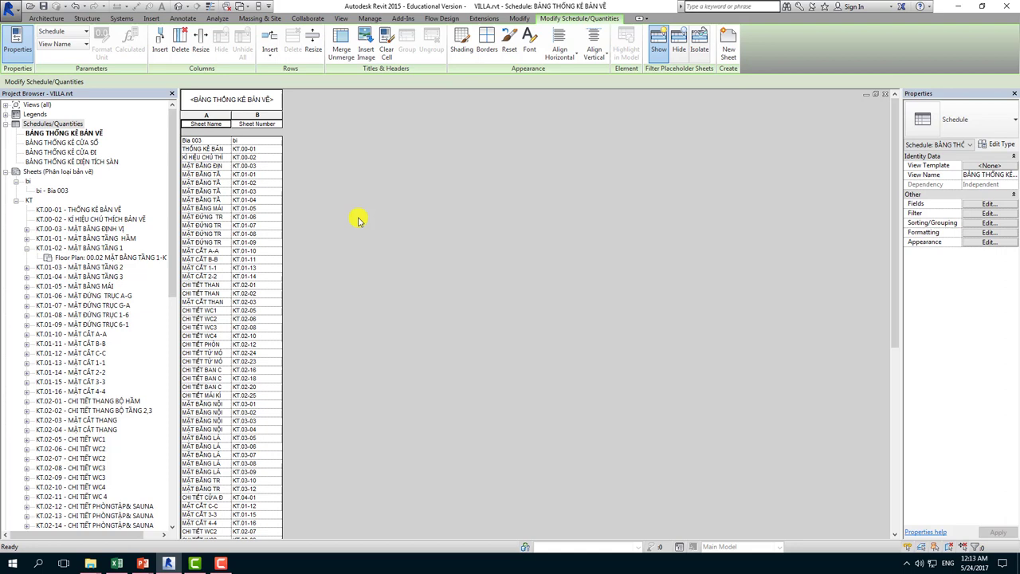
pyautogui.click(226, 123)
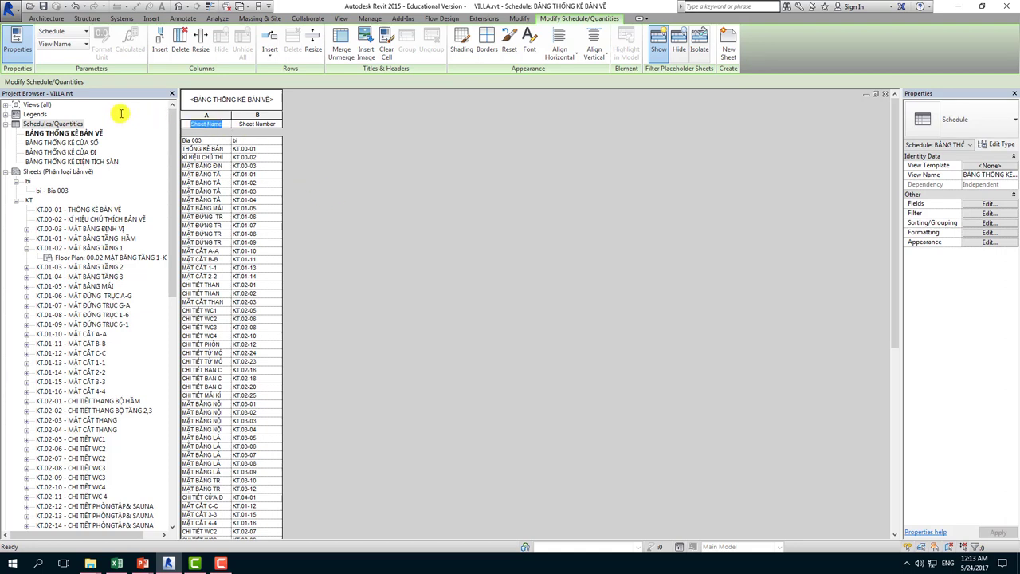
pyautogui.write('TÊN BẢN VẼ')
pyautogui.click(255, 122)
pyautogui.click(257, 123)
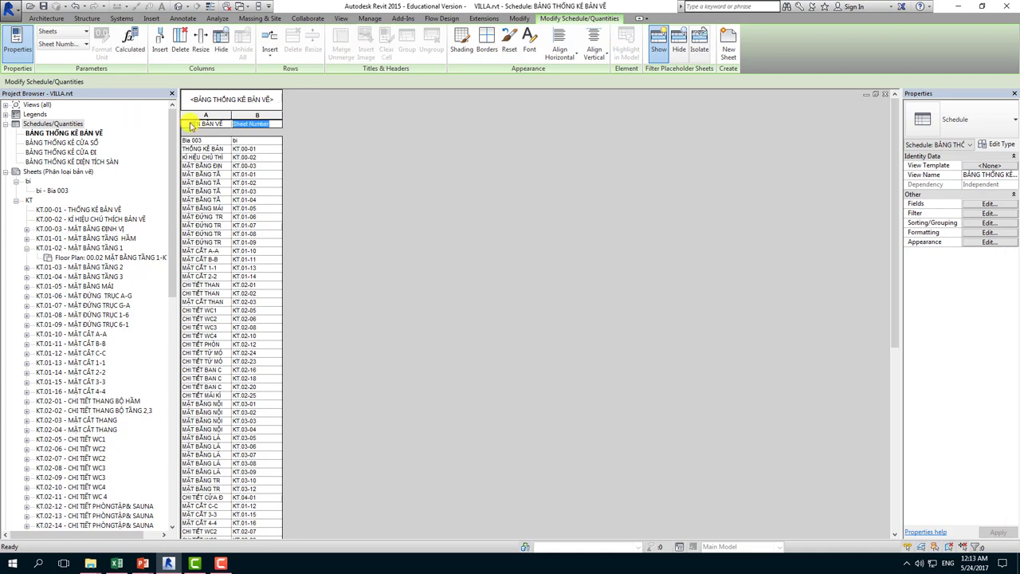
pyautogui.write('O')
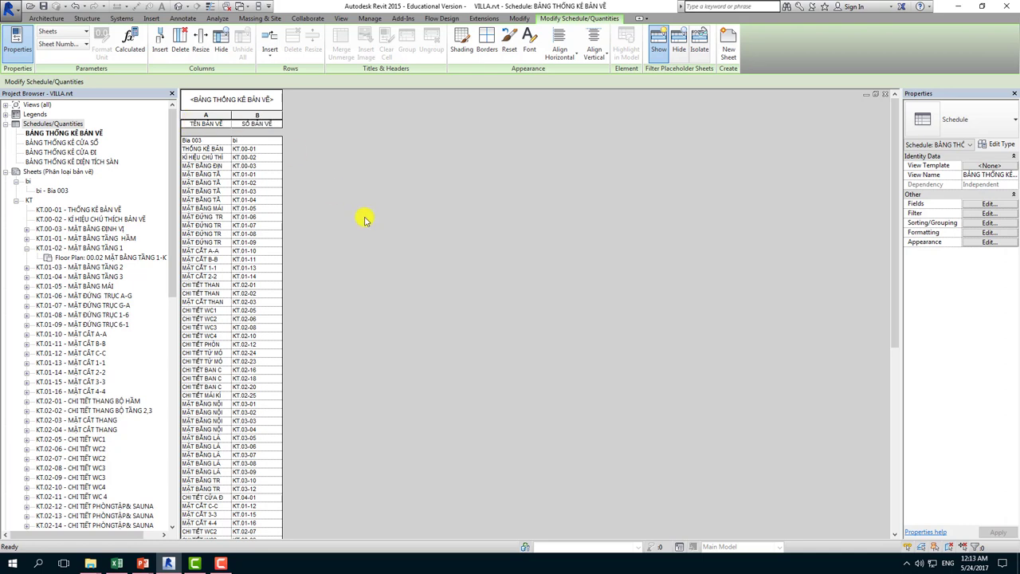
# Add the KHỔ GIẤY paper-size field to the schedule after Sheet Number.
pyautogui.click(987, 207)
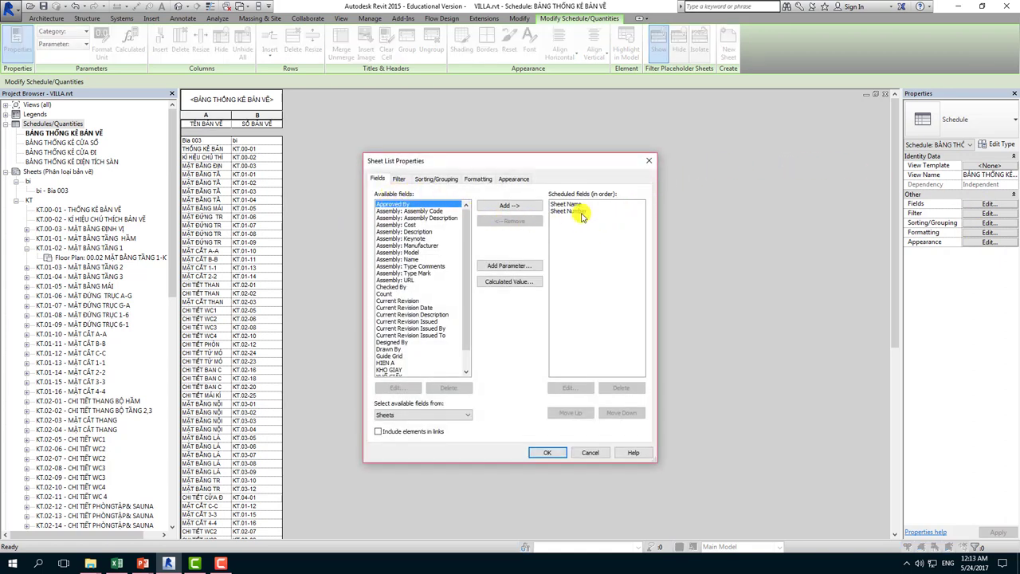
pyautogui.click(580, 211)
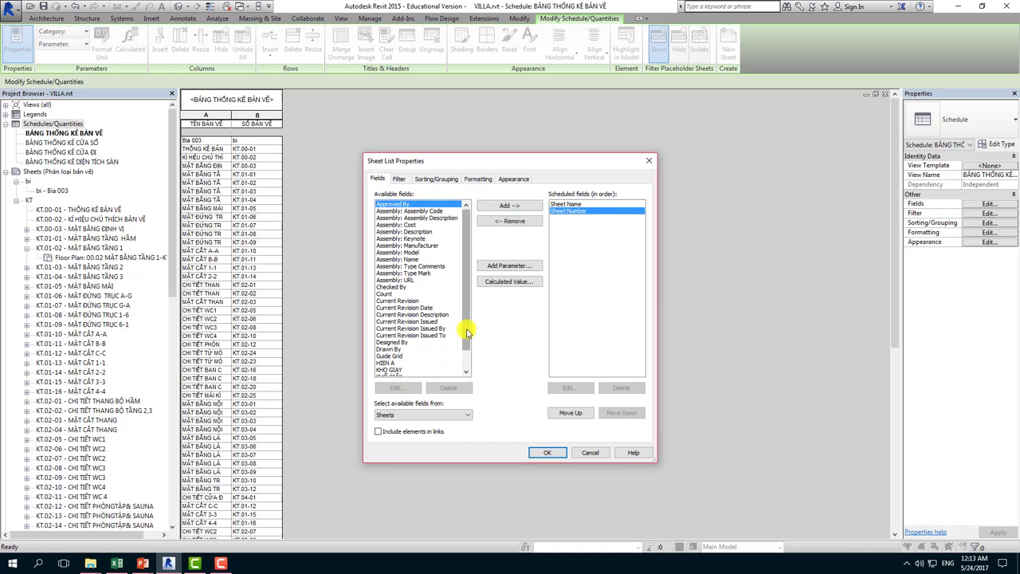
pyautogui.moveTo(466, 337); pyautogui.dragTo(467, 366)
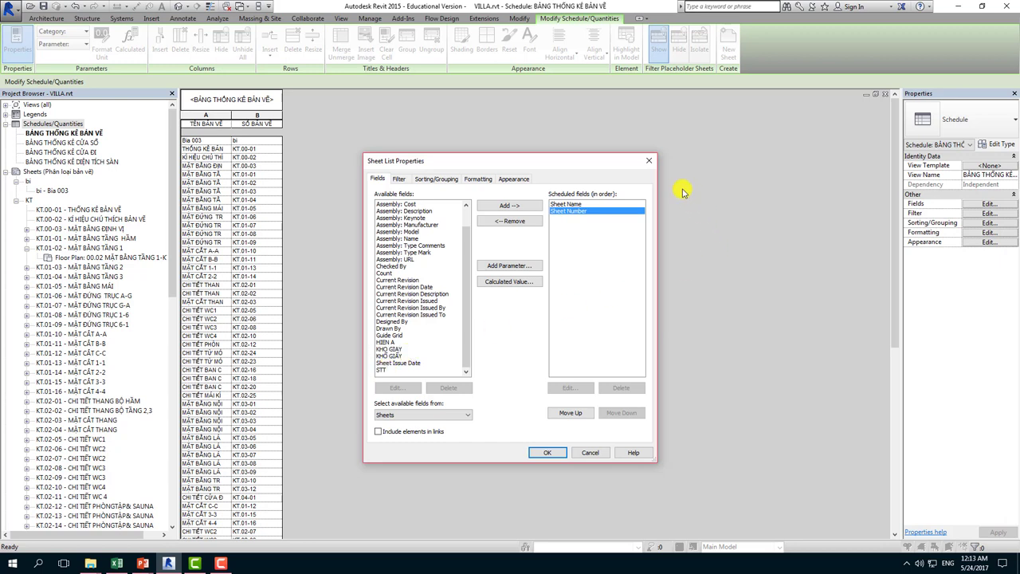
pyautogui.click(397, 356)
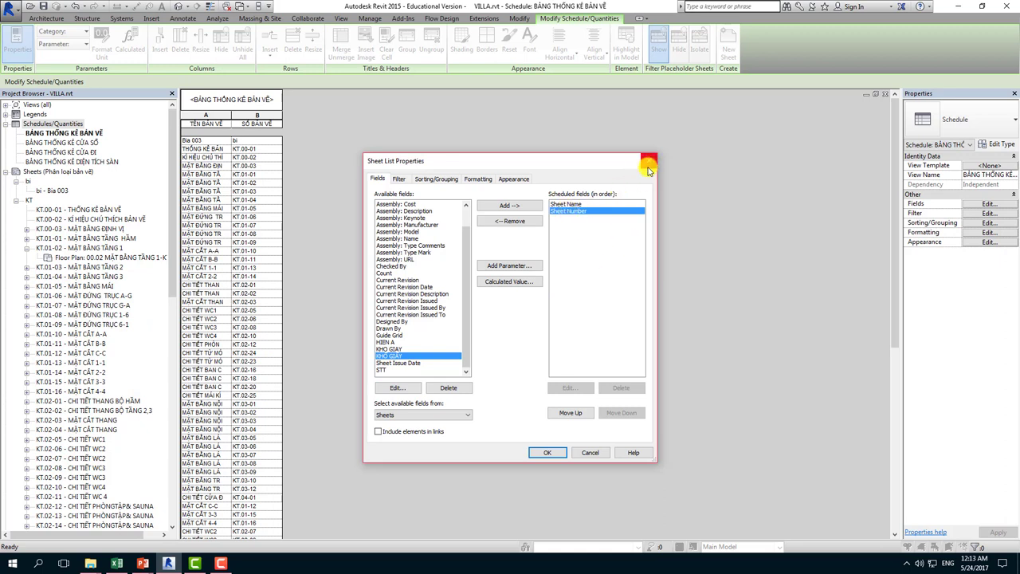
pyautogui.click(508, 210)
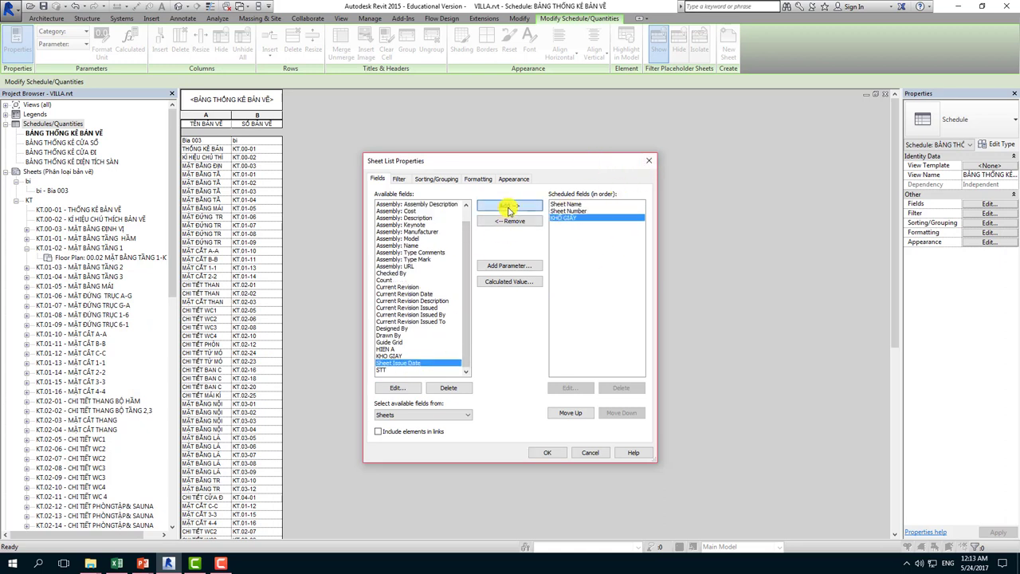
# Review the Filter, Sorting/Grouping, Formatting and Appearance settings, then apply the field changes.
pyautogui.click(403, 180)
pyautogui.click(478, 180)
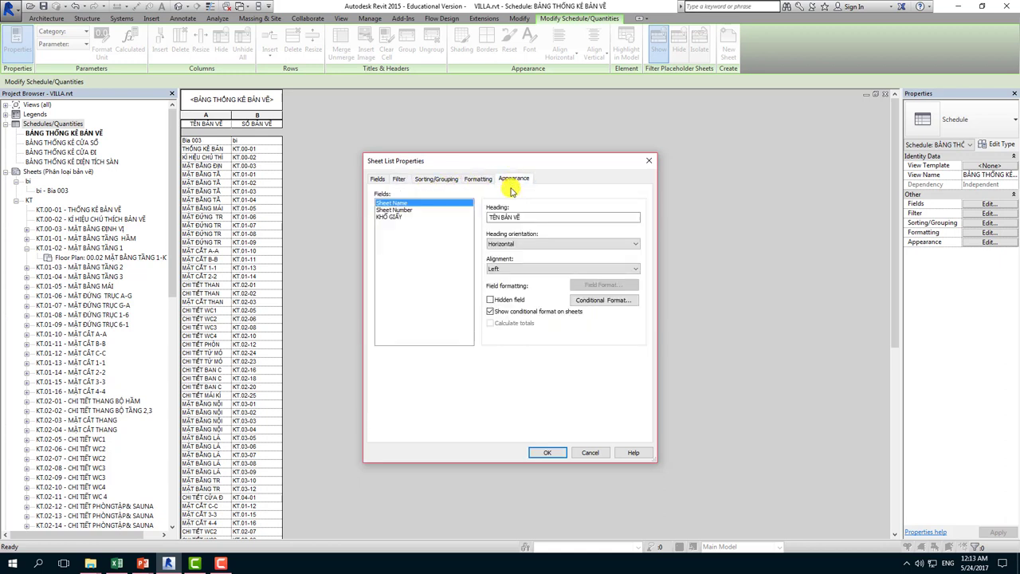
pyautogui.click(512, 180)
pyautogui.click(482, 180)
pyautogui.click(436, 180)
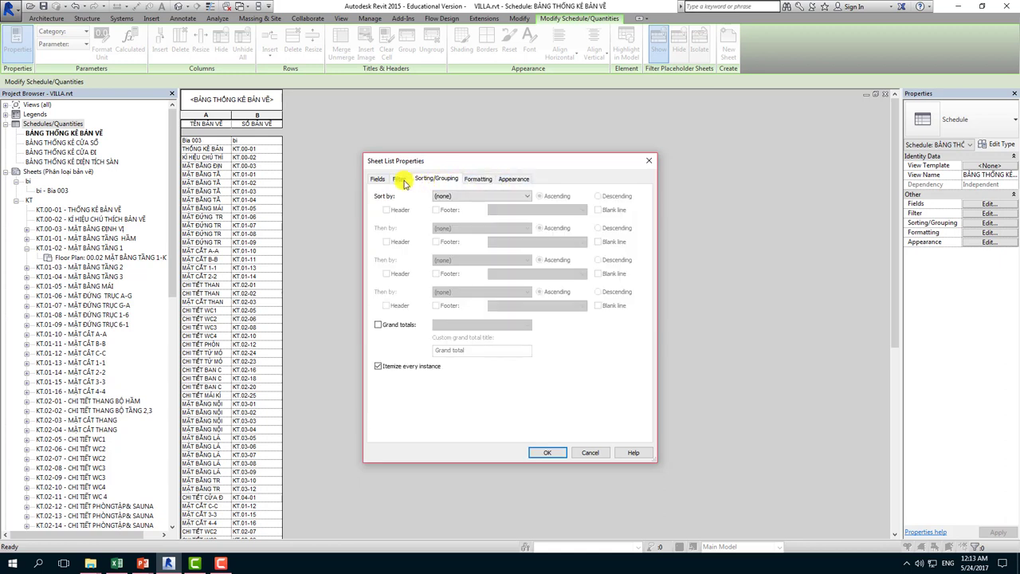
pyautogui.click(399, 180)
pyautogui.click(553, 456)
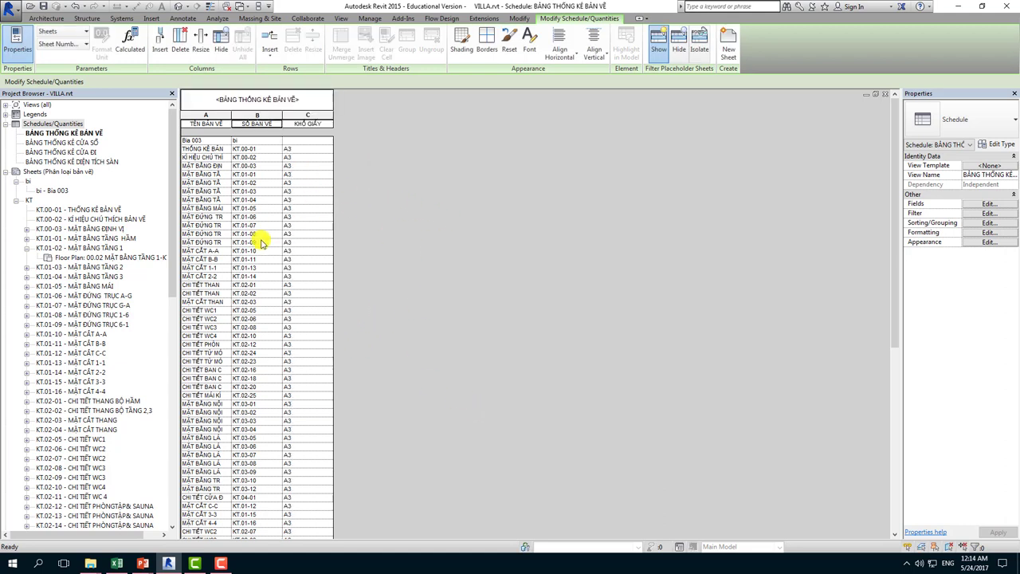
# Open sheet KT.01-01 MẶT BẰNG TẦNG HẦM and set its KHỔ GIẤY to A3.
pyautogui.click(286, 151)
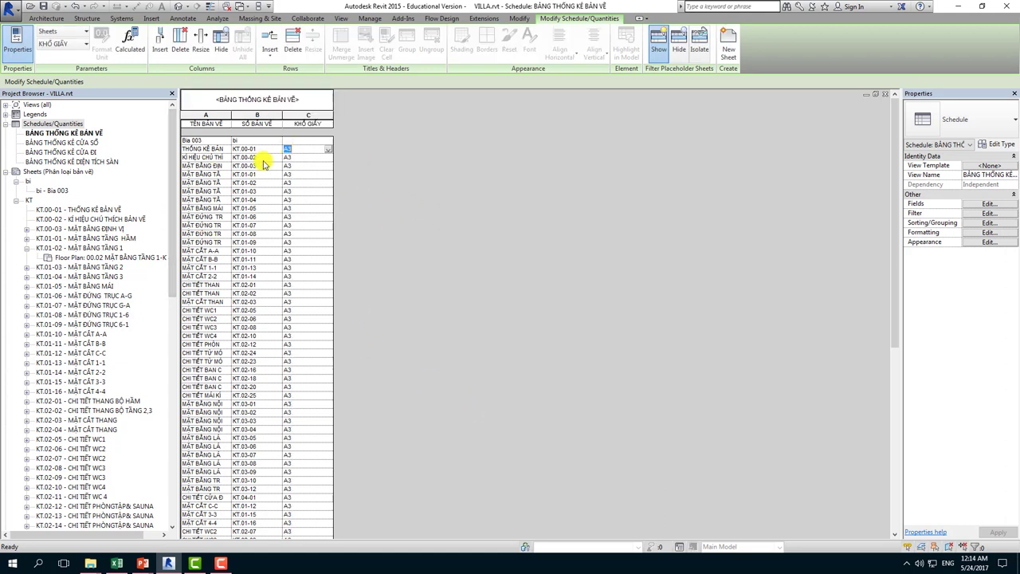
pyautogui.doubleClick(96, 237)
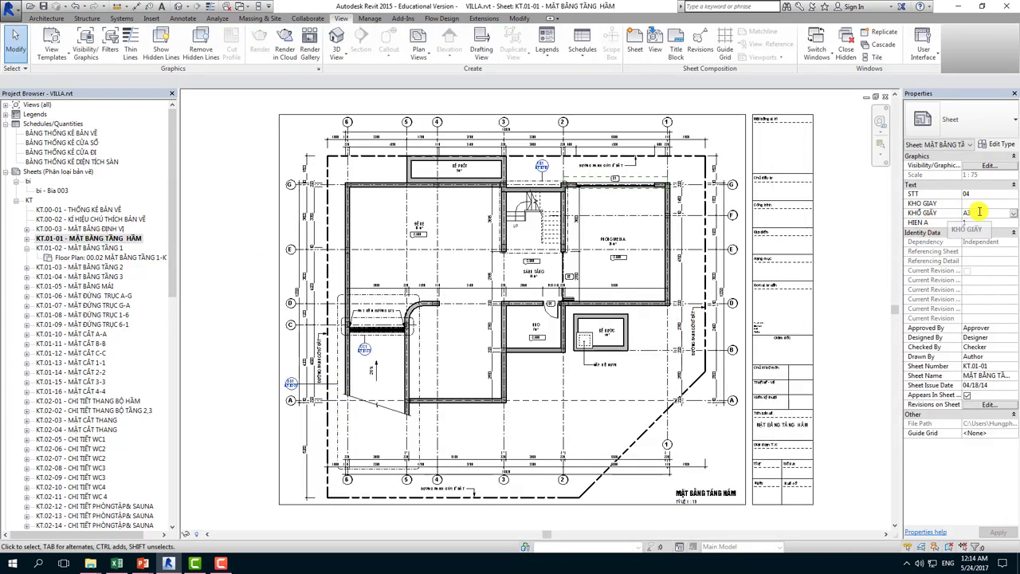
pyautogui.click(842, 205)
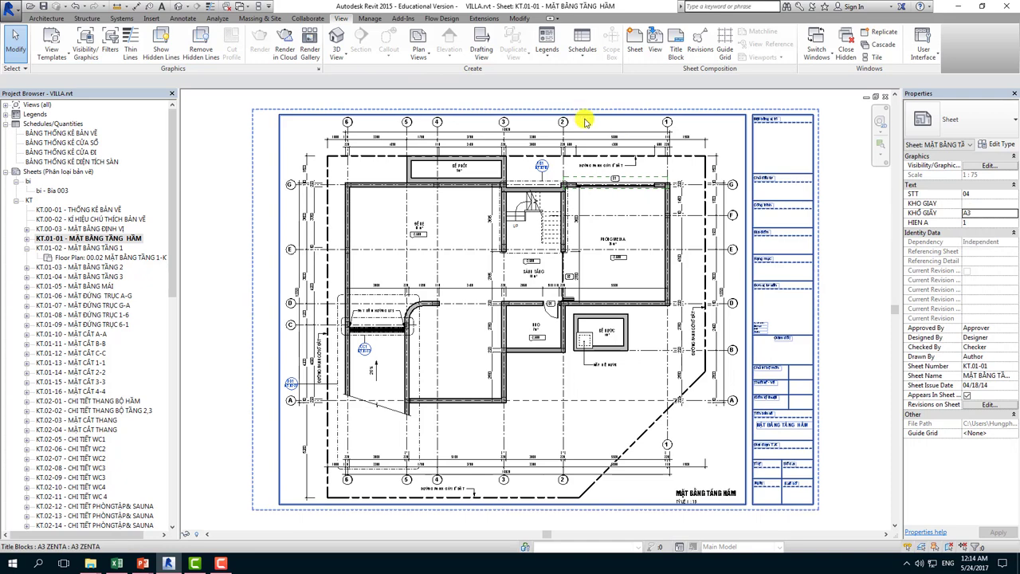
# Try adding a Text project parameter for Sheets, then cancel it and close Project Parameters.
pyautogui.click(369, 18)
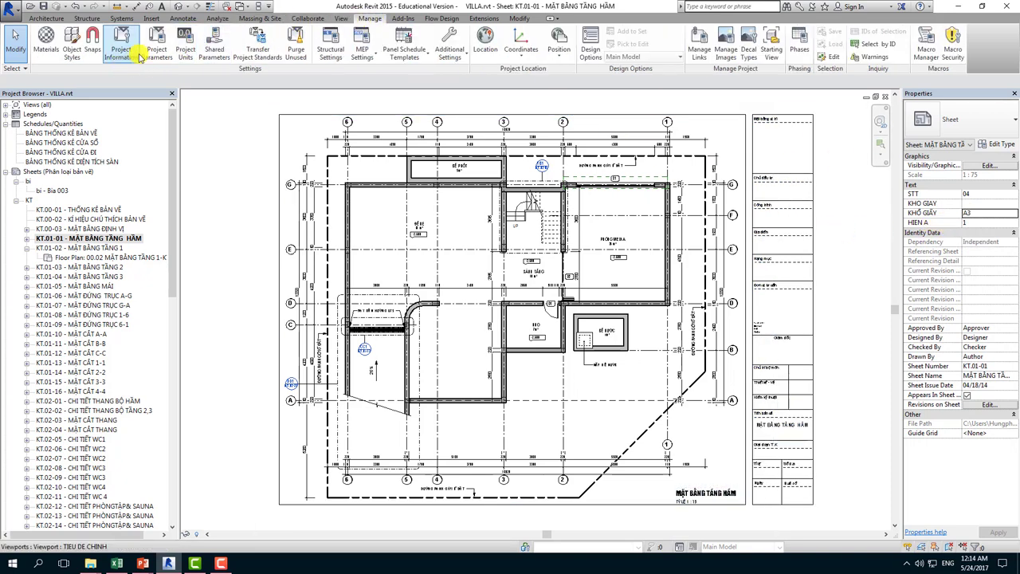
pyautogui.click(156, 40)
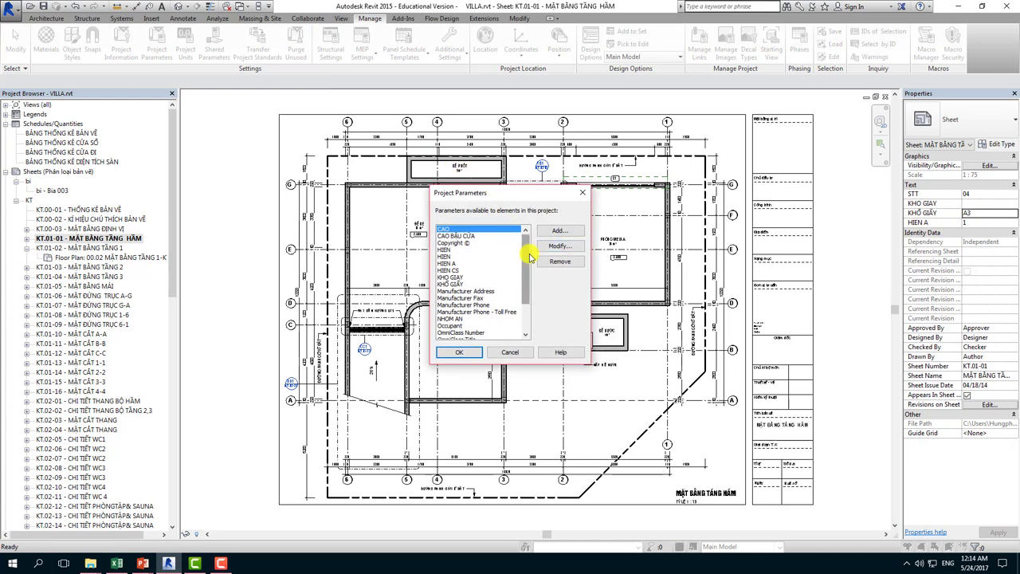
pyautogui.moveTo(527, 278); pyautogui.dragTo(532, 307)
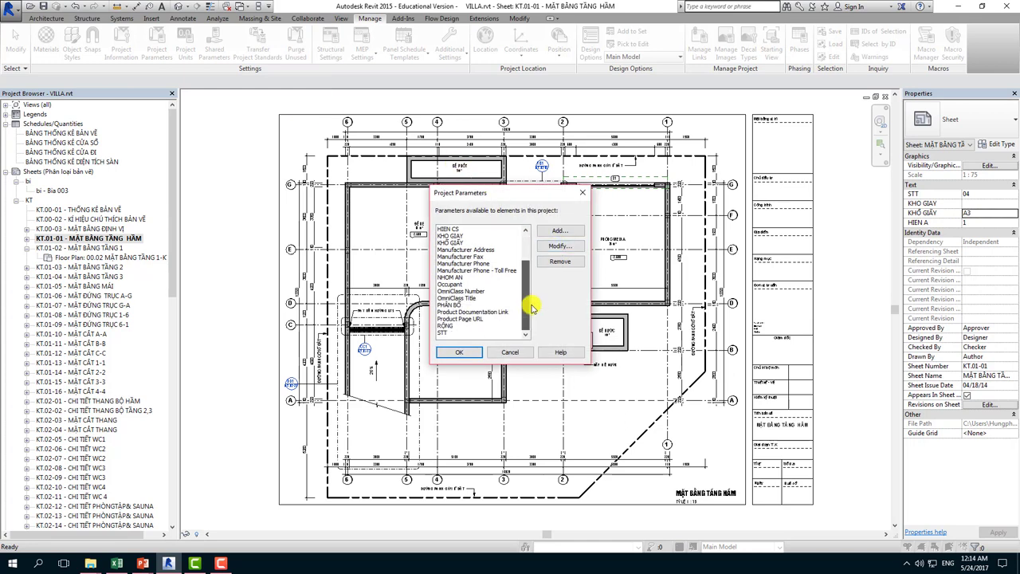
pyautogui.click(560, 232)
pyautogui.write('KHỔ GIẤY IN')
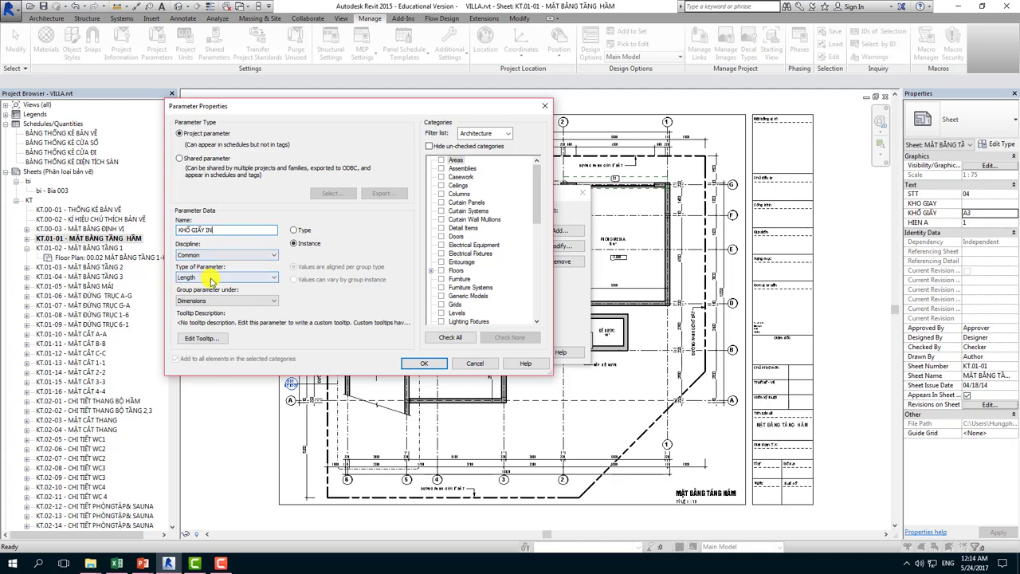
pyautogui.click(199, 277)
pyautogui.click(191, 286)
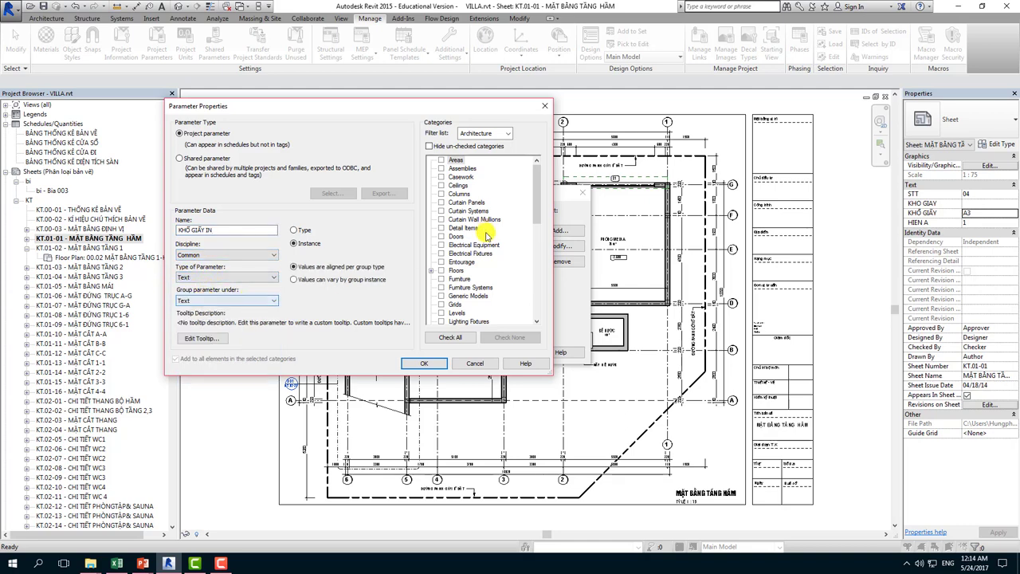
pyautogui.moveTo(537, 200); pyautogui.dragTo(539, 284)
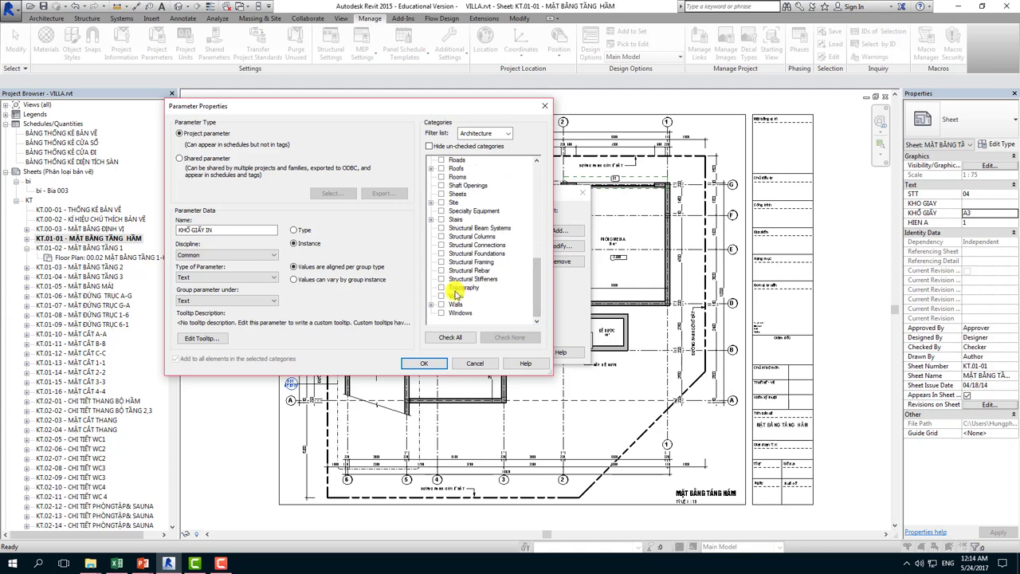
pyautogui.click(458, 236)
pyautogui.scroll(1, 446, 223)
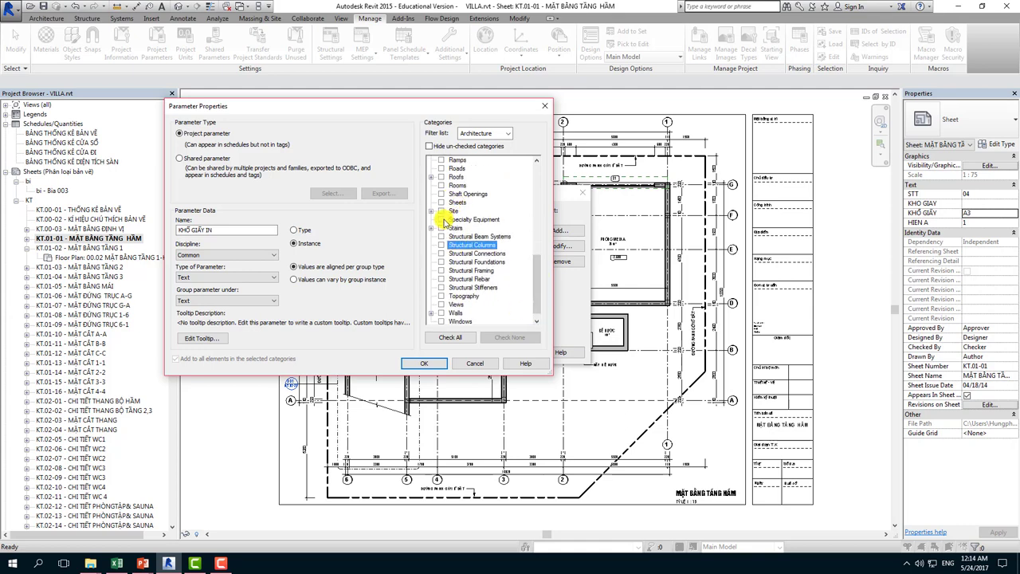
pyautogui.click(544, 106)
pyautogui.click(581, 195)
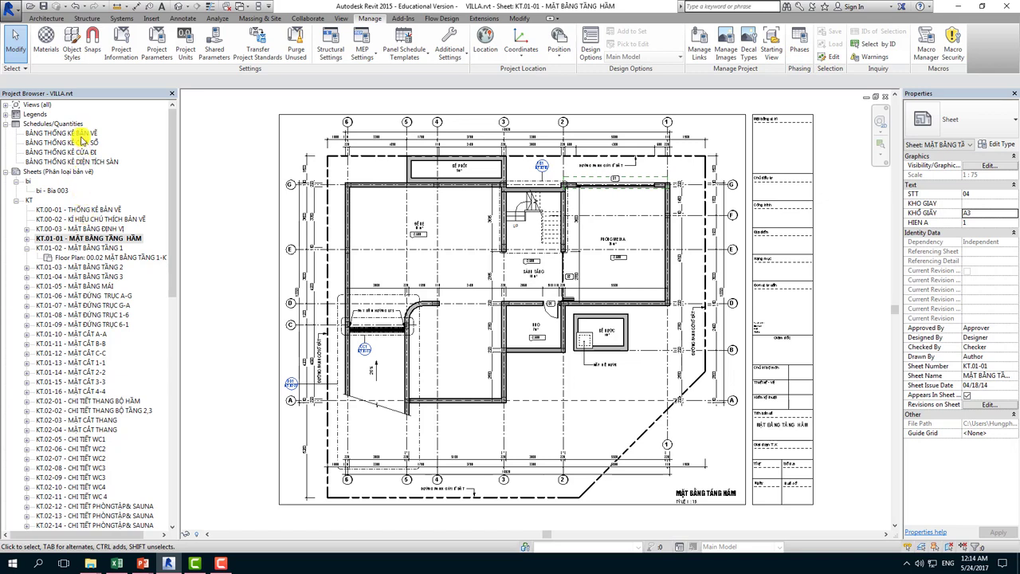
# Open the drawing-list schedule, then cover sheet KT.00-01, and pick the schedule in the browser.
pyautogui.doubleClick(79, 133)
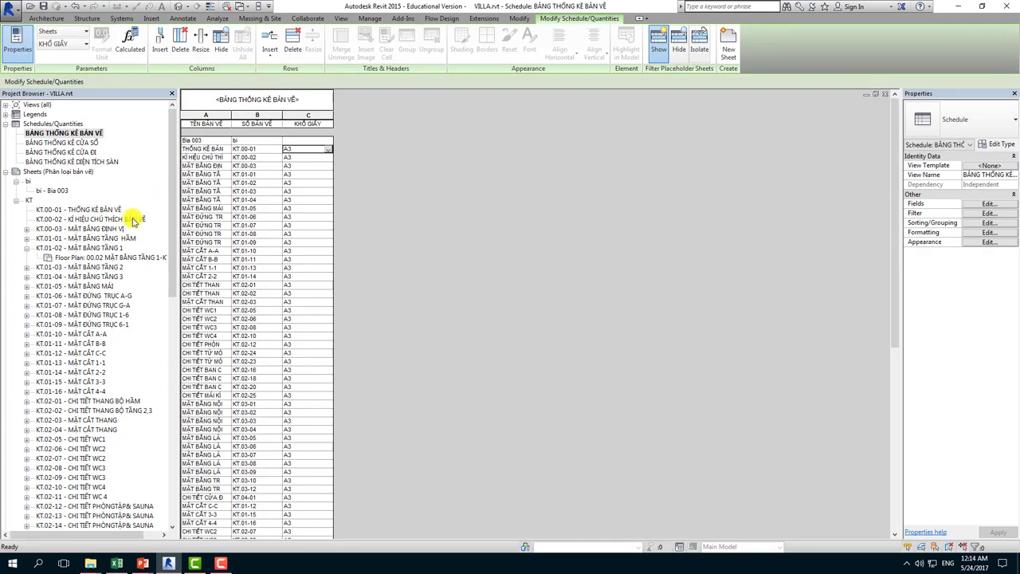
pyautogui.doubleClick(94, 212)
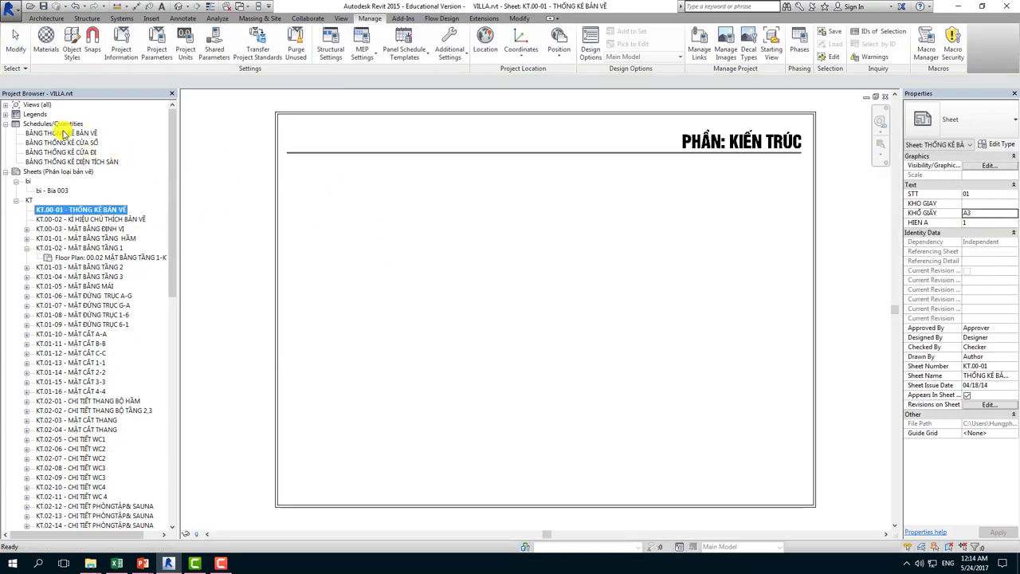
pyautogui.click(64, 133)
# Place the BẢNG THỐNG KÊ BẢN VẼ schedule on KT.00-01, split it into two columns, and move it down.
pyautogui.moveTo(550, 287); pyautogui.dragTo(539, 293)
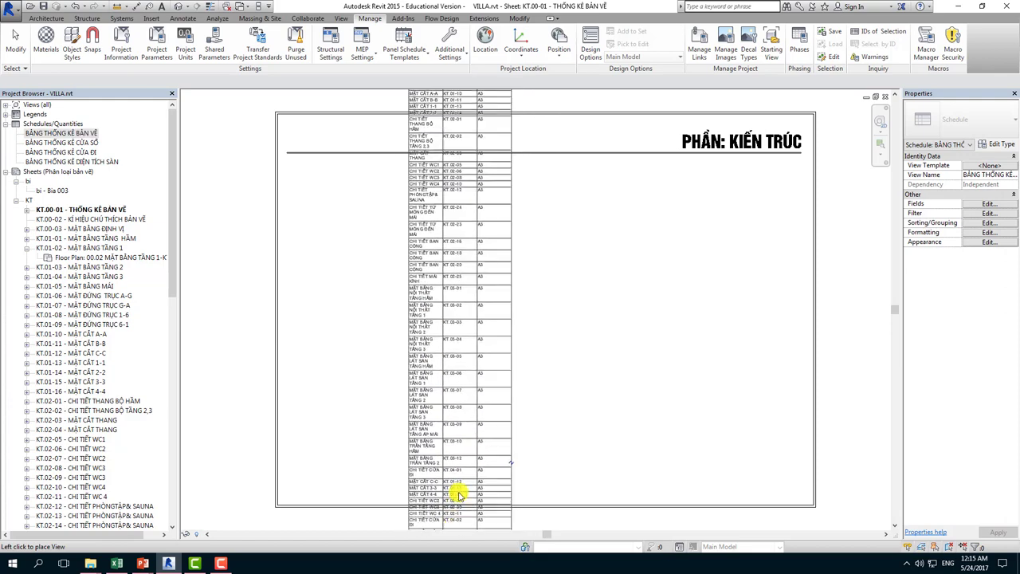
pyautogui.click(456, 346)
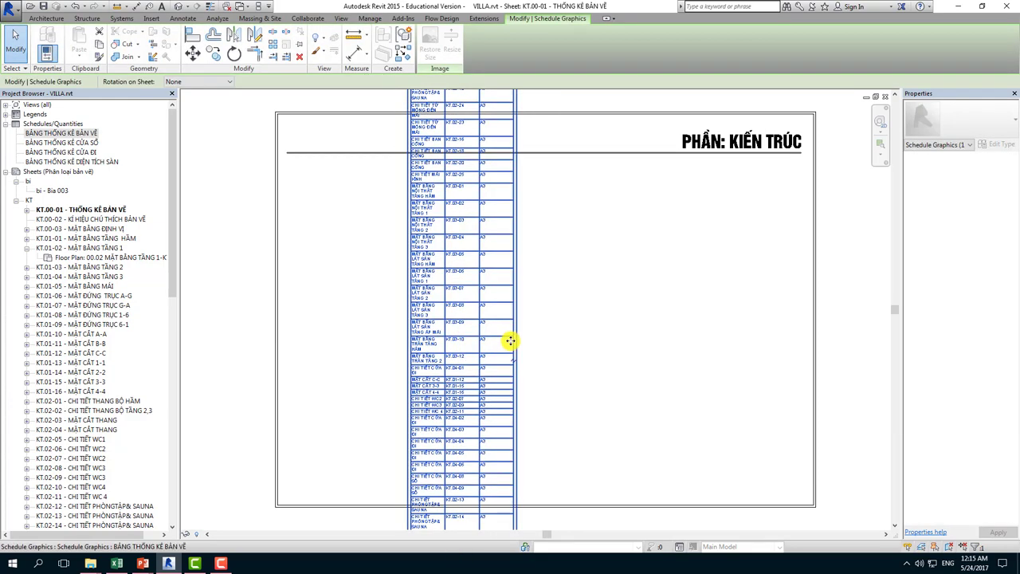
pyautogui.scroll(-4, 509, 341)
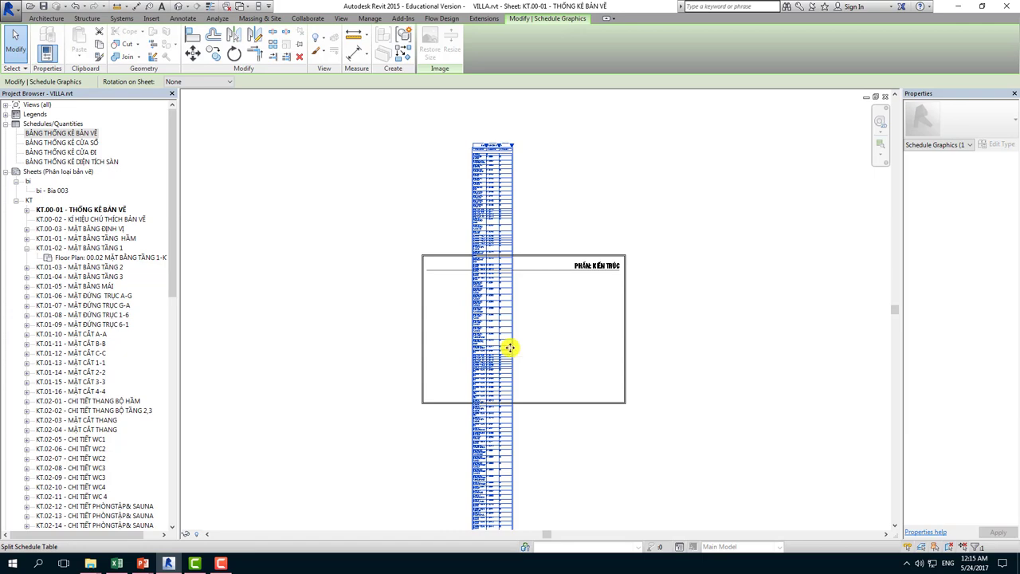
pyautogui.click(510, 347)
pyautogui.scroll(2, 504, 163)
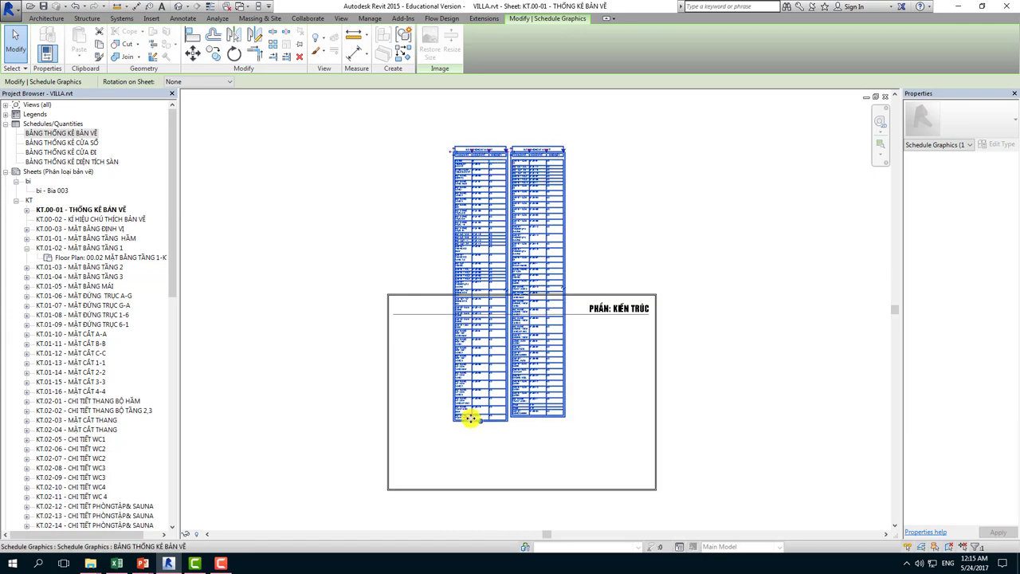
pyautogui.click(576, 278)
pyautogui.click(515, 159)
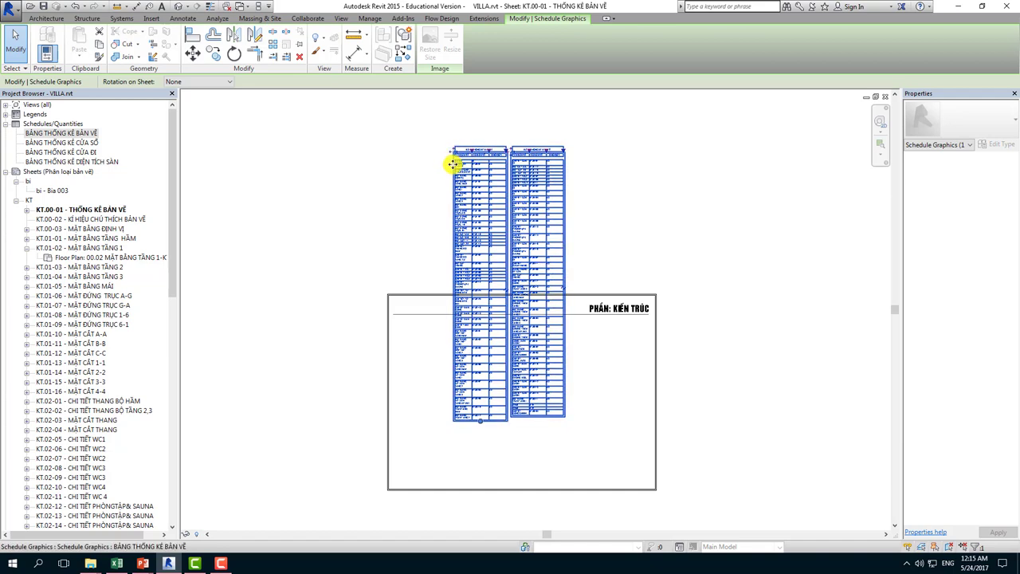
pyautogui.moveTo(452, 163); pyautogui.dragTo(430, 359)
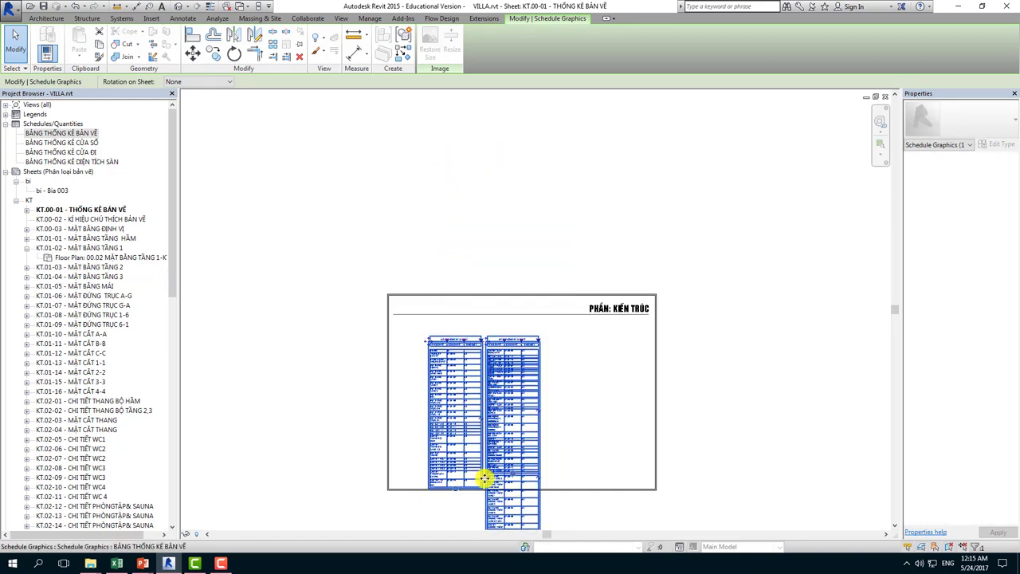
# Split off a third schedule column and move the schedule up under the heading.
pyautogui.click(541, 481)
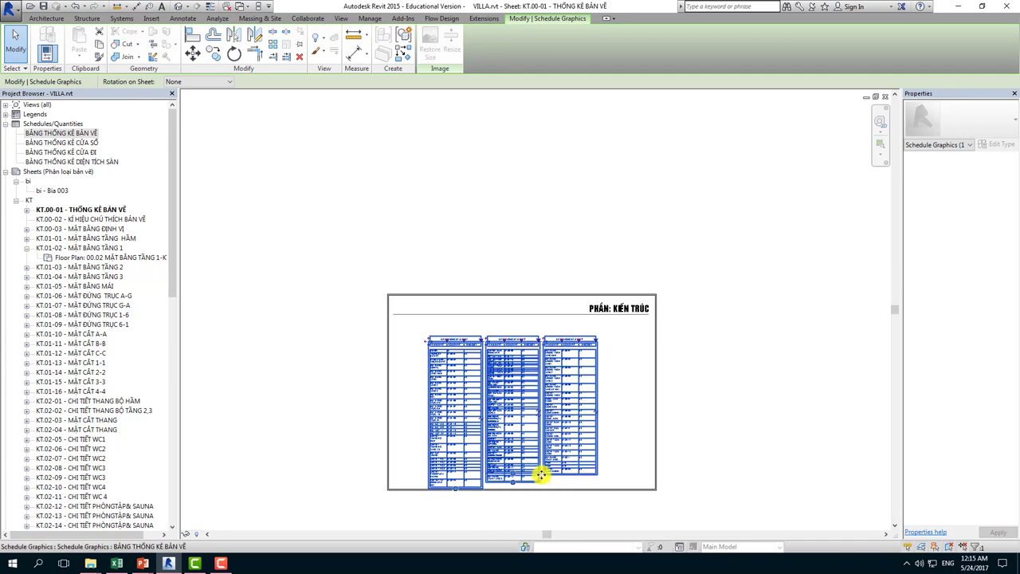
pyautogui.scroll(2, 553, 357)
pyautogui.click(648, 380)
pyautogui.scroll(1, 481, 365)
pyautogui.click(481, 365)
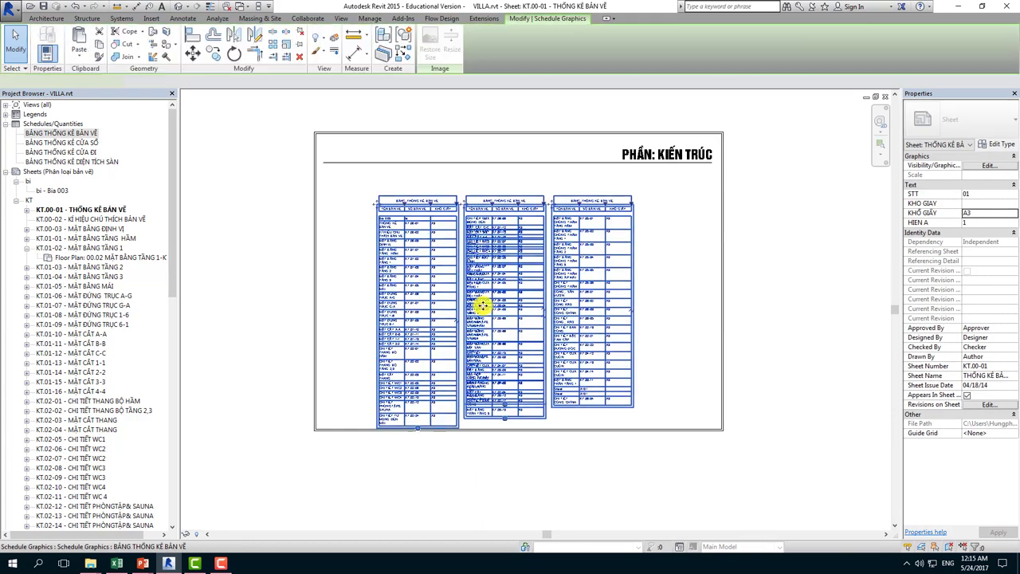
pyautogui.moveTo(491, 199)
pyautogui.mouseDown()
pyautogui.moveTo(497, 179)
pyautogui.moveTo(518, 194)
pyautogui.mouseUp()
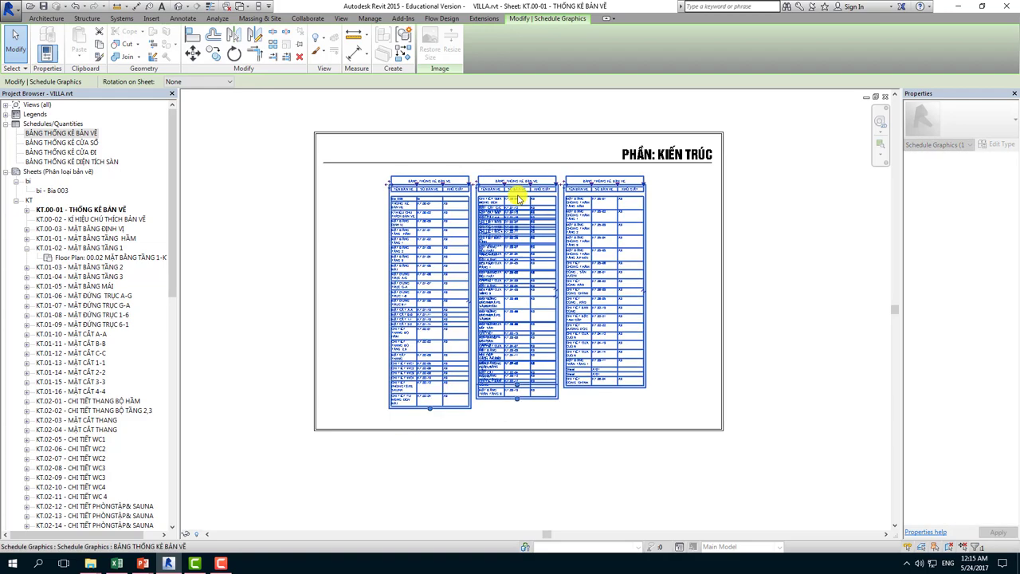
# Drag the split grips to shorten the middle column and shift rows into the right column.
pyautogui.click(648, 257)
pyautogui.click(545, 340)
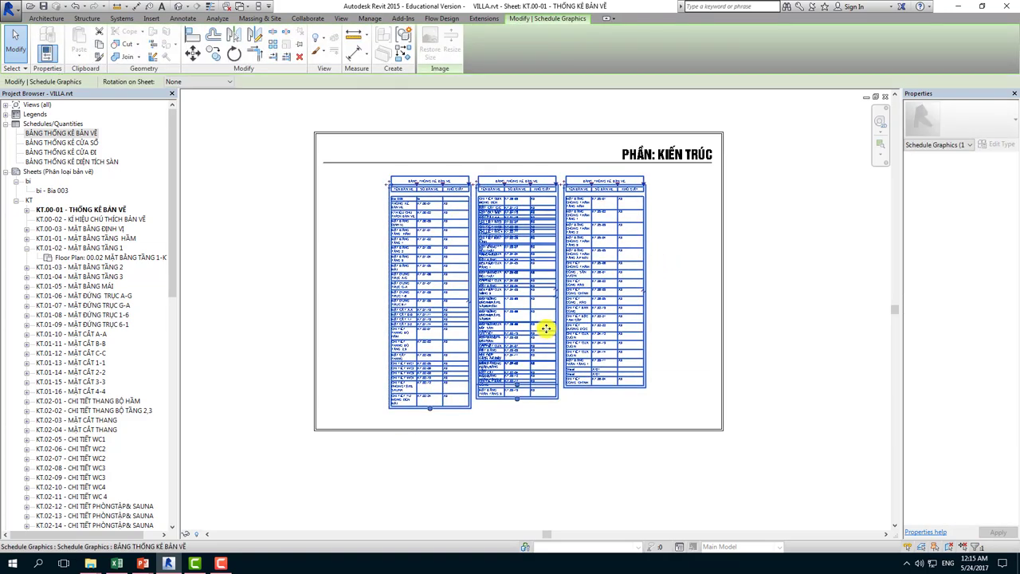
pyautogui.click(667, 341)
pyautogui.click(488, 397)
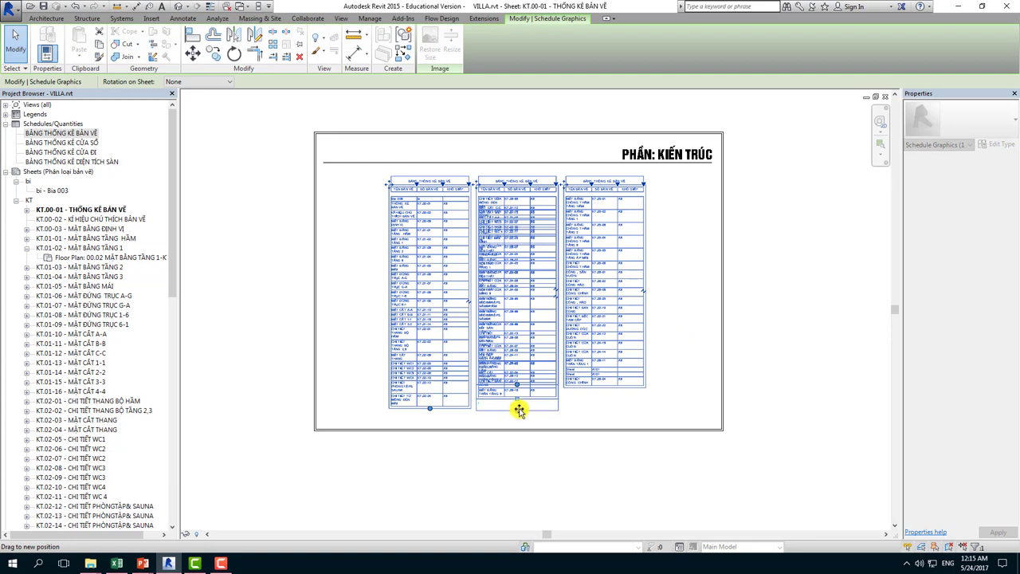
pyautogui.moveTo(519, 410); pyautogui.dragTo(517, 391)
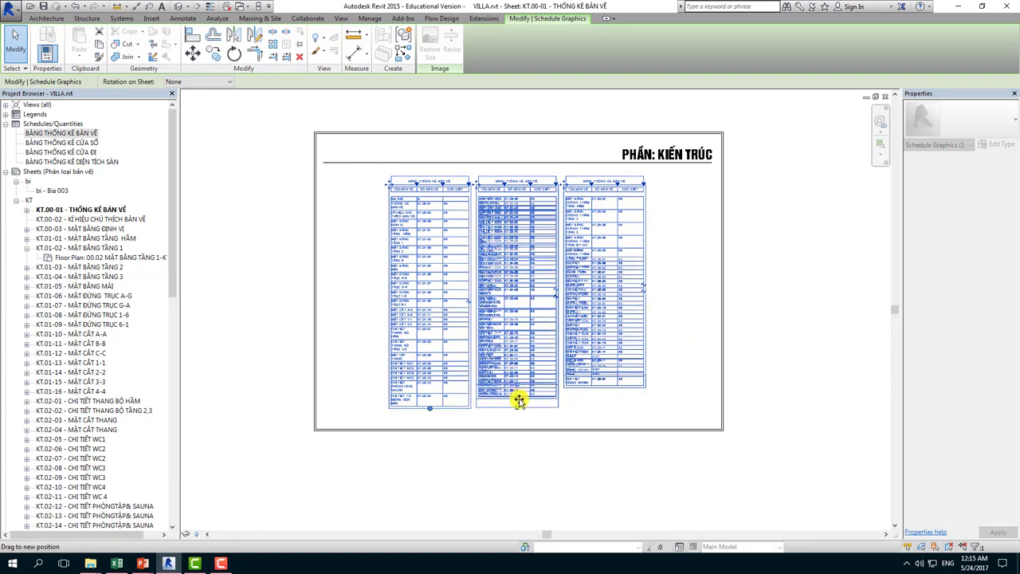
pyautogui.moveTo(519, 403); pyautogui.dragTo(519, 403)
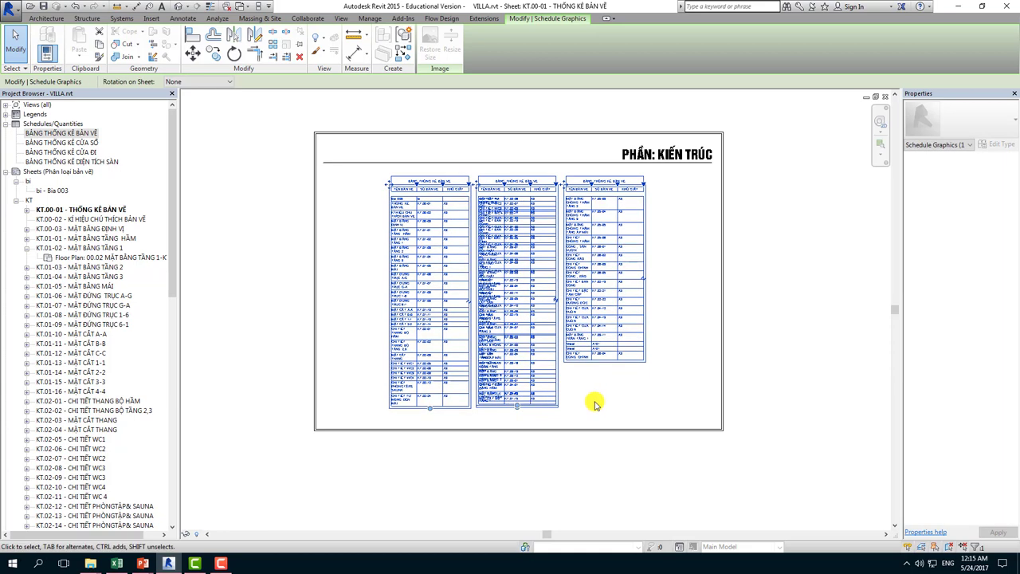
pyautogui.scroll(2, 622, 266)
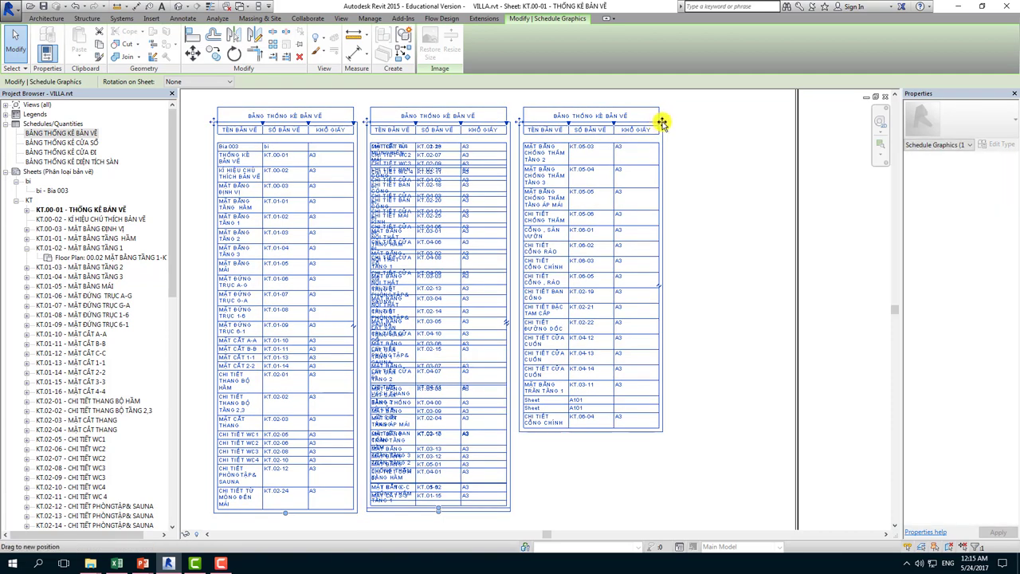
# Narrow the schedule columns and shift the three split segments left, closer together under the heading.
pyautogui.moveTo(662, 122)
pyautogui.mouseDown()
pyautogui.moveTo(686, 166)
pyautogui.moveTo(723, 318)
pyautogui.mouseUp()
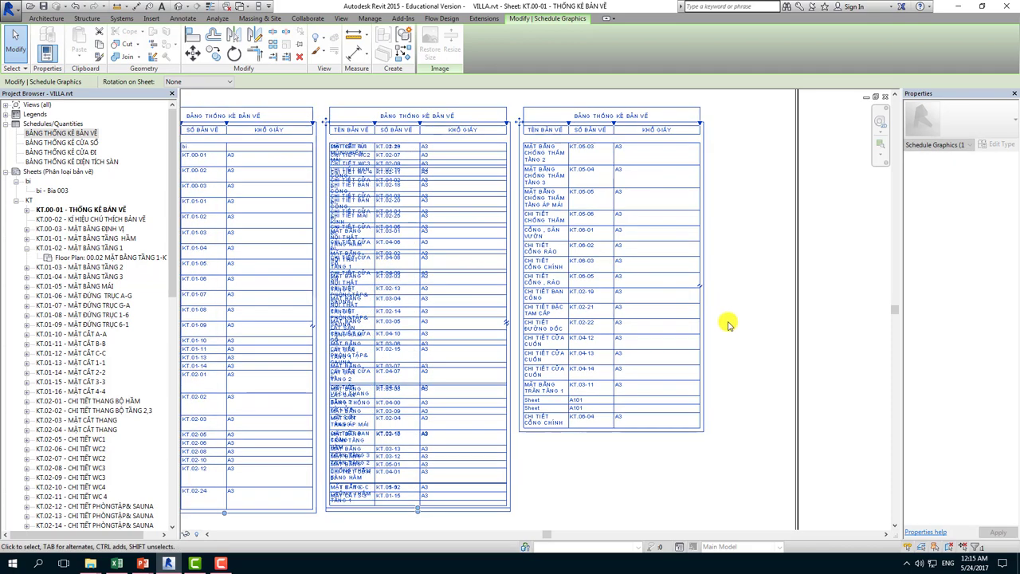
pyautogui.click(724, 323)
pyautogui.scroll(-3, 701, 323)
pyautogui.click(645, 211)
pyautogui.moveTo(645, 211)
pyautogui.mouseDown()
pyautogui.moveTo(682, 197)
pyautogui.moveTo(654, 228)
pyautogui.moveTo(644, 198)
pyautogui.moveTo(614, 198)
pyautogui.mouseUp()
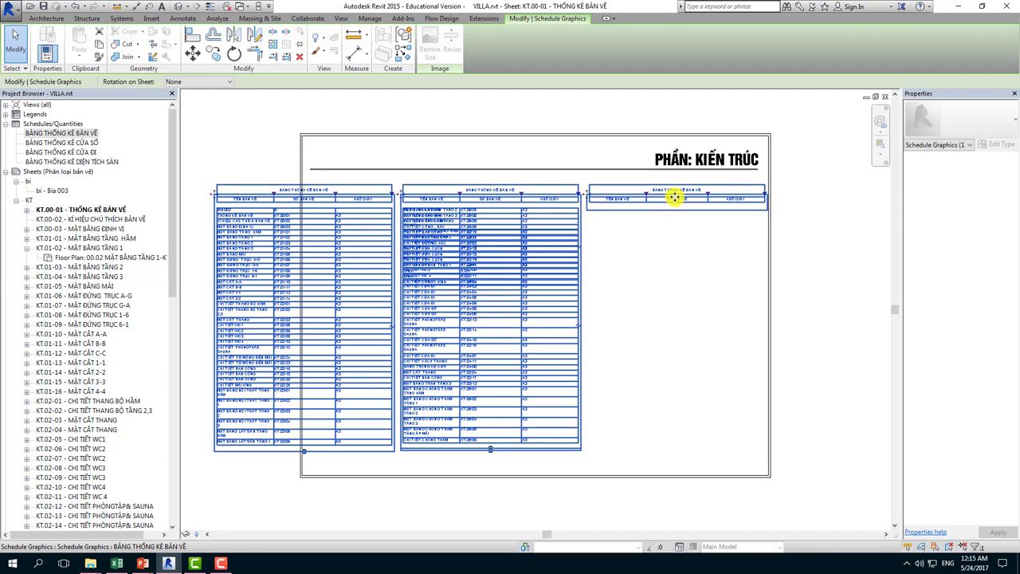
pyautogui.moveTo(648, 196); pyautogui.dragTo(632, 198)
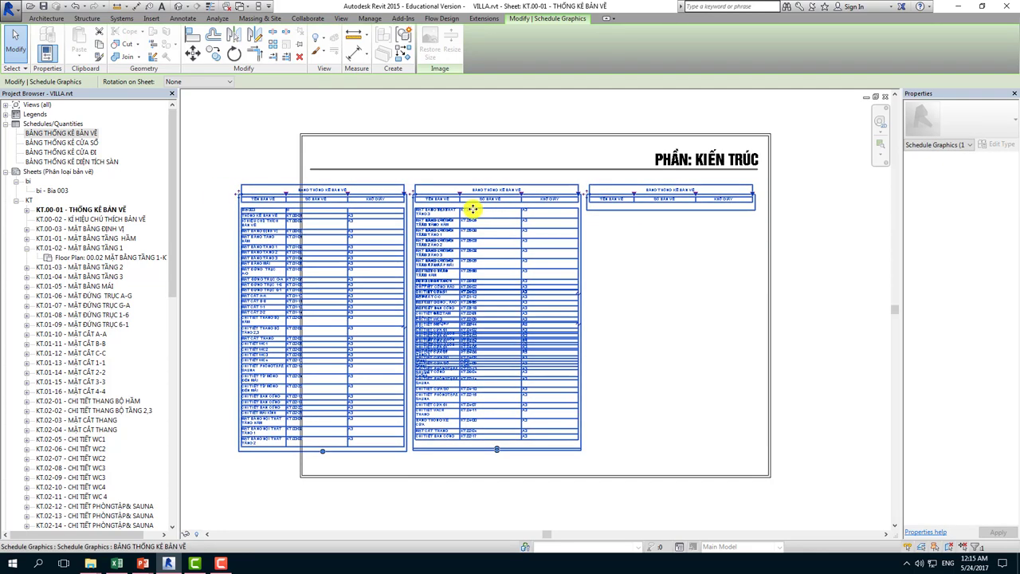
pyautogui.moveTo(295, 194)
pyautogui.mouseDown()
pyautogui.moveTo(275, 201)
pyautogui.moveTo(353, 196)
pyautogui.moveTo(332, 204)
pyautogui.mouseUp()
# Split rows off the drawing-list schedule into an extra column.
pyautogui.click(572, 333)
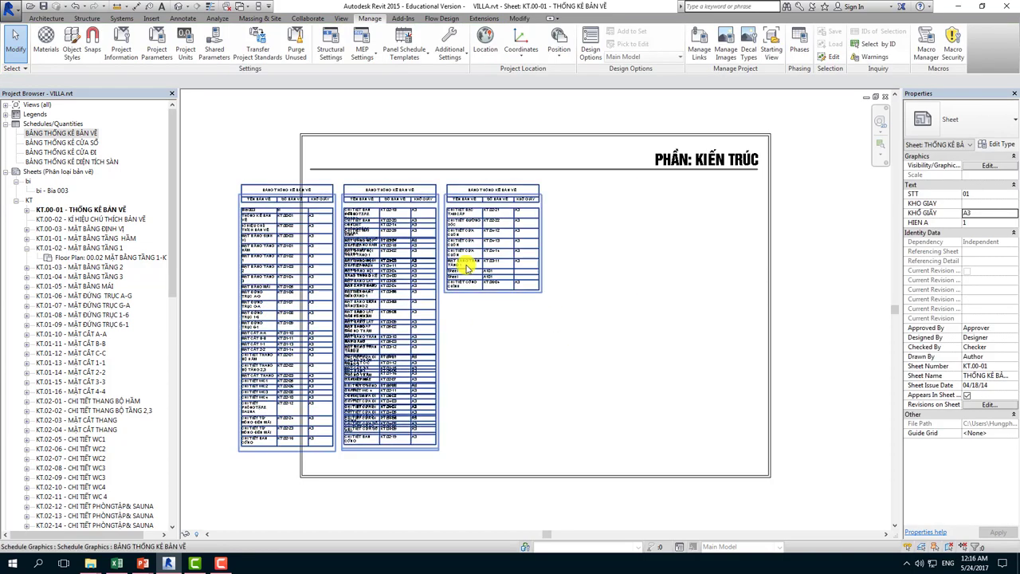
pyautogui.click(420, 185)
pyautogui.moveTo(467, 193)
pyautogui.mouseDown()
pyautogui.moveTo(618, 201)
pyautogui.moveTo(660, 223)
pyautogui.mouseUp()
pyautogui.click(827, 276)
pyautogui.click(542, 275)
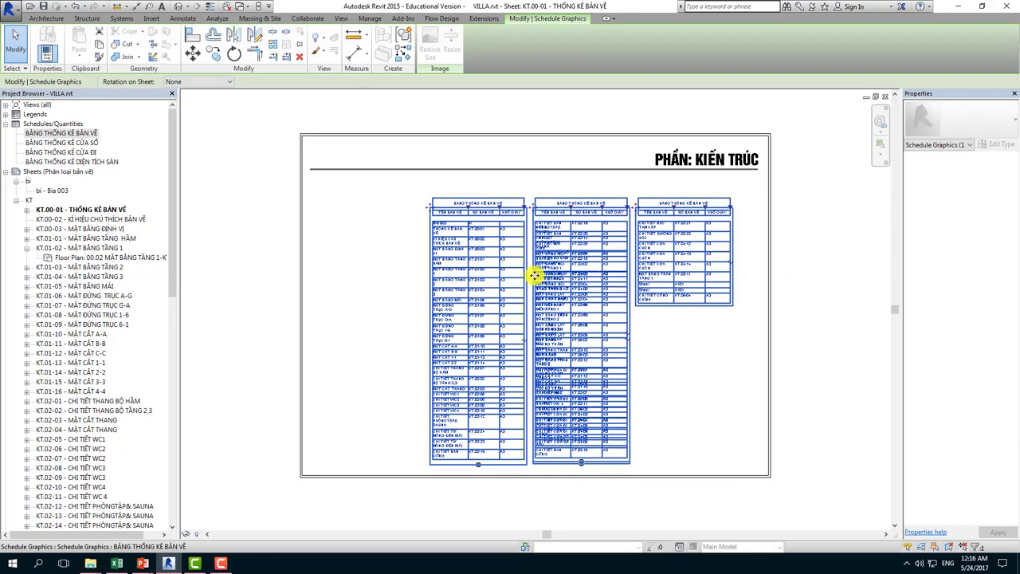
pyautogui.scroll(3, 596, 273)
pyautogui.scroll(2, 509, 289)
pyautogui.click(798, 397)
pyautogui.scroll(-2, 599, 303)
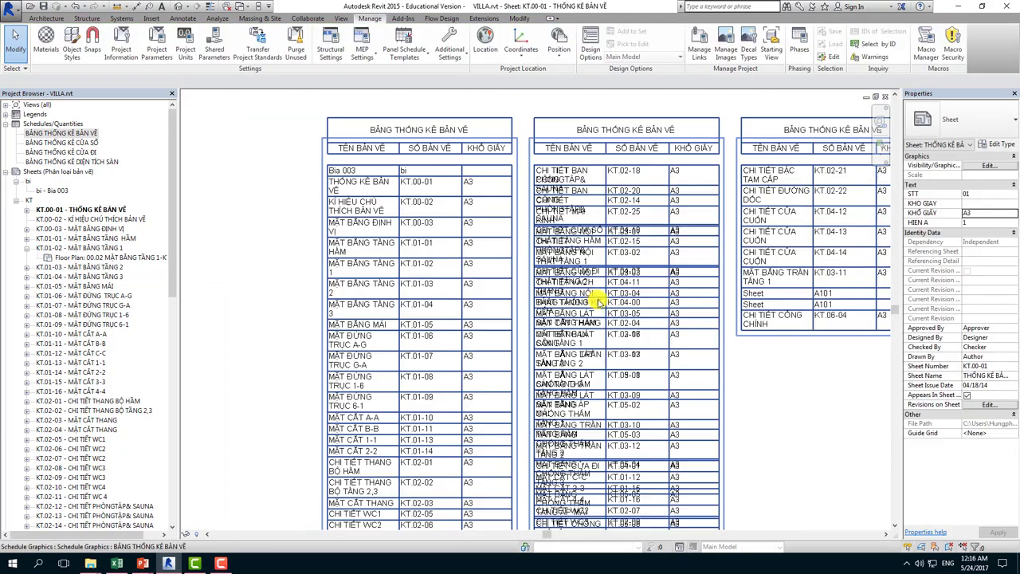
pyautogui.scroll(-1, 550, 347)
pyautogui.scroll(-1, 572, 360)
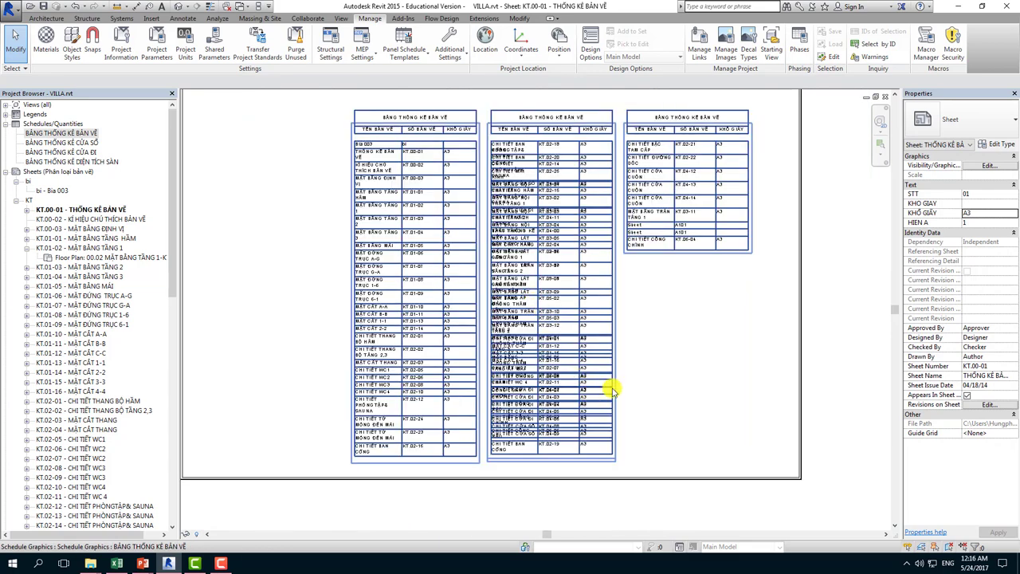
# Split the schedule again into a fourth column, placing the third segment below the fourth.
pyautogui.click(612, 389)
pyautogui.click(610, 289)
pyautogui.scroll(-1, 490, 119)
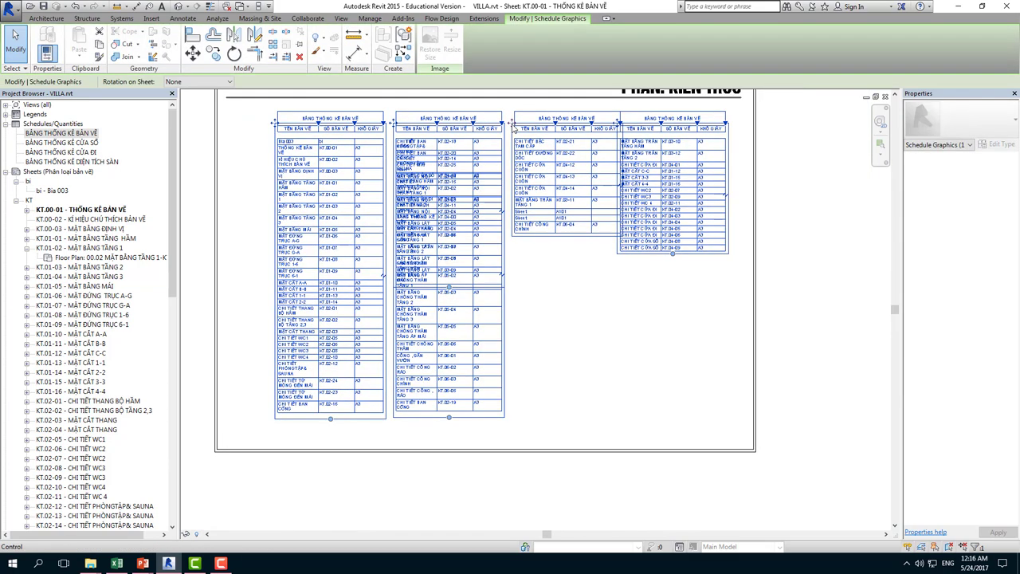
pyautogui.moveTo(514, 126)
pyautogui.mouseDown()
pyautogui.moveTo(626, 271)
pyautogui.moveTo(614, 265)
pyautogui.mouseUp()
pyautogui.click(566, 278)
# Move the lower rows of the right column into the third position and reposition the schedule.
pyautogui.click(482, 191)
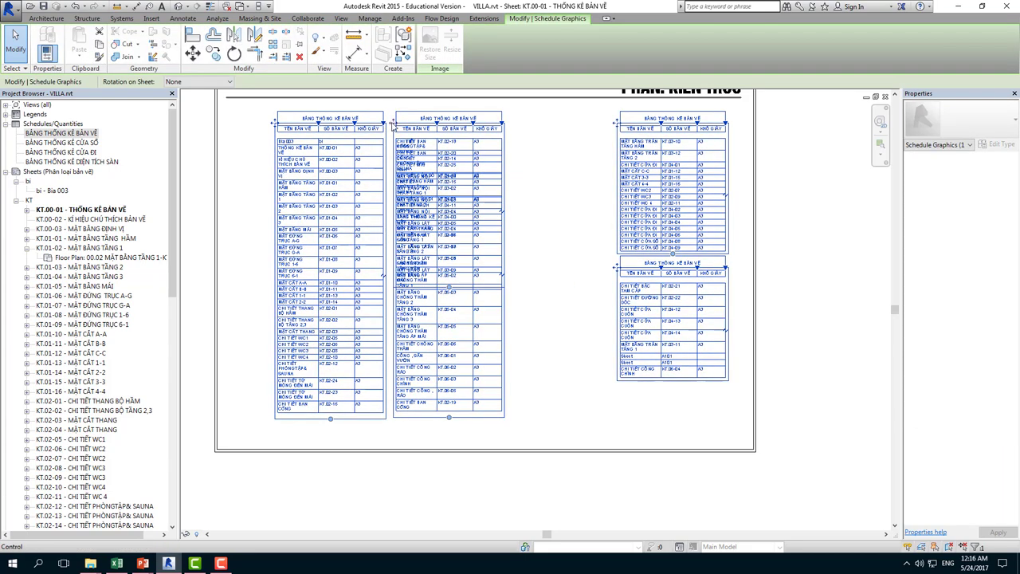
pyautogui.moveTo(392, 122); pyautogui.dragTo(519, 128)
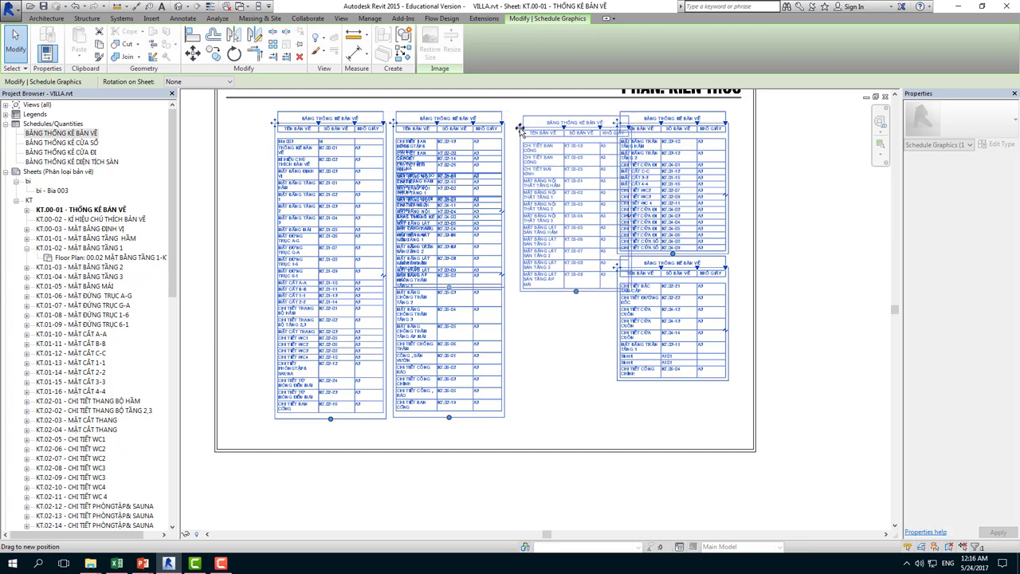
pyautogui.moveTo(519, 127); pyautogui.dragTo(513, 121)
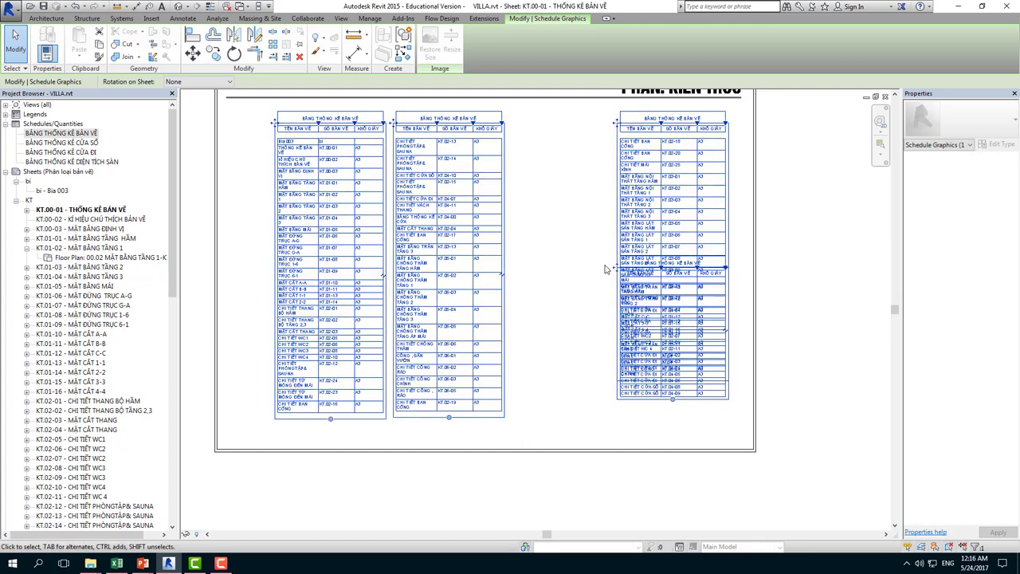
pyautogui.moveTo(615, 272); pyautogui.dragTo(510, 119)
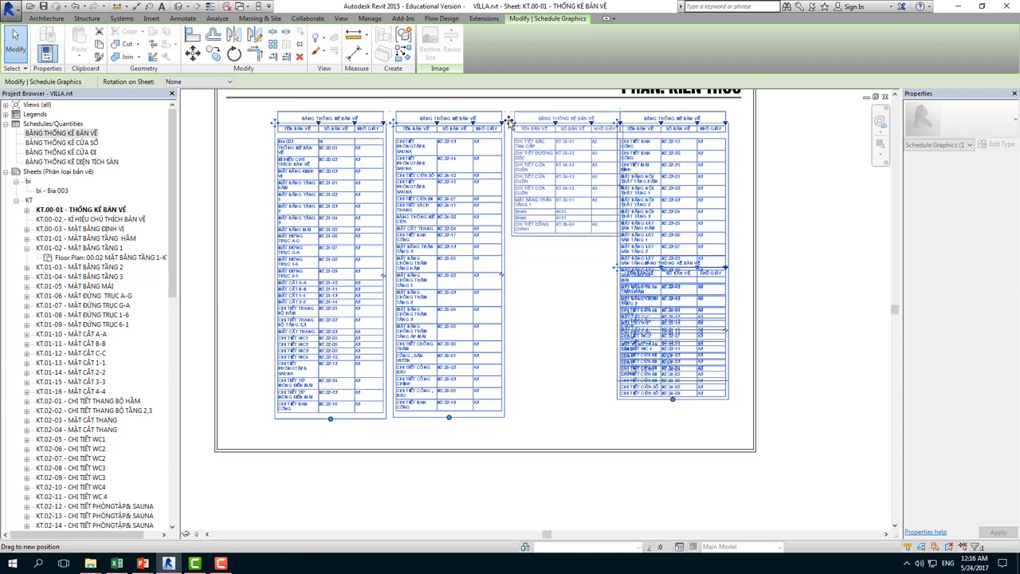
pyautogui.click(592, 257)
pyautogui.click(634, 209)
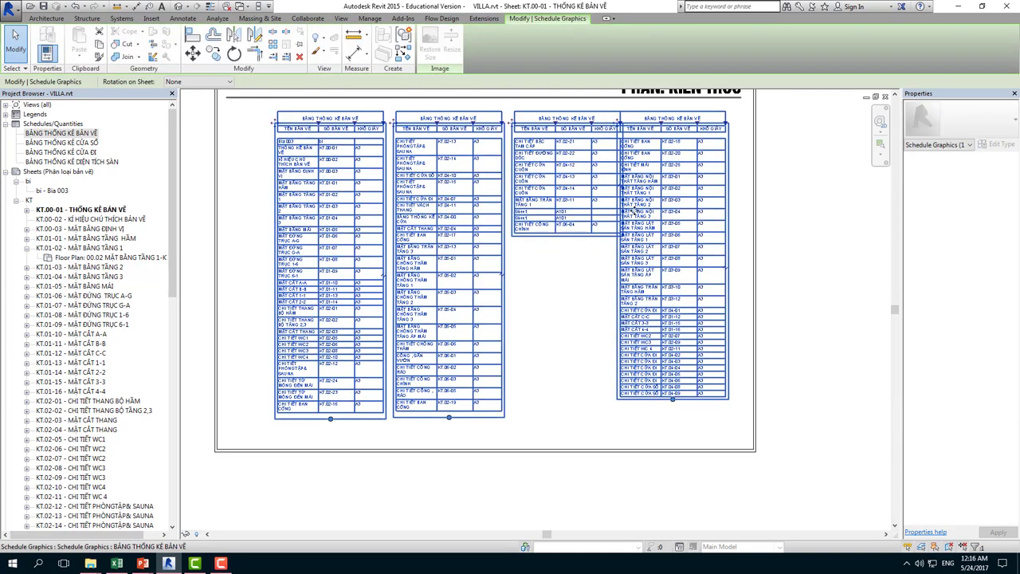
pyautogui.moveTo(652, 118); pyautogui.dragTo(664, 125)
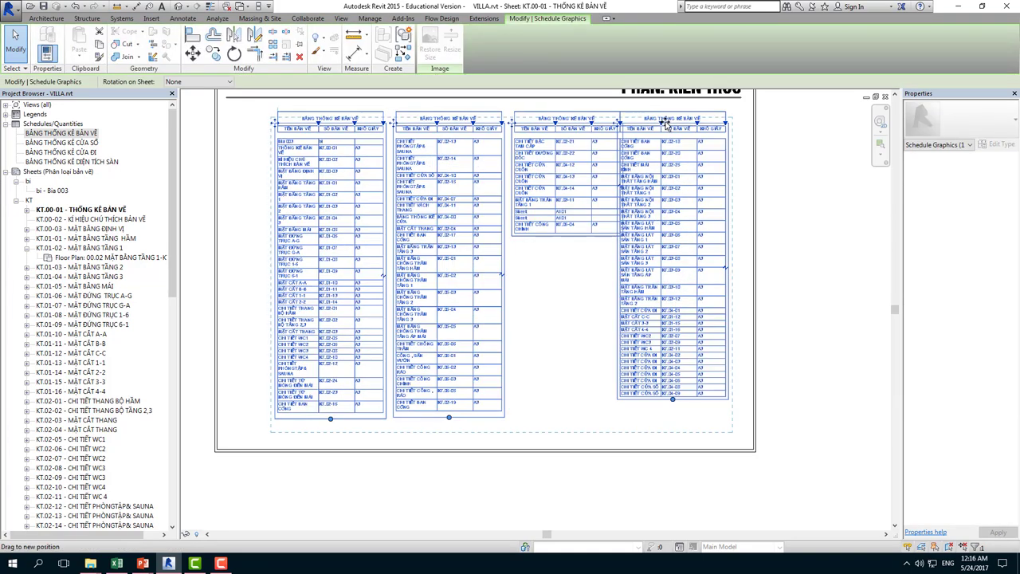
# Move the short segment aside and drag the long segment into the third column position.
pyautogui.click(558, 333)
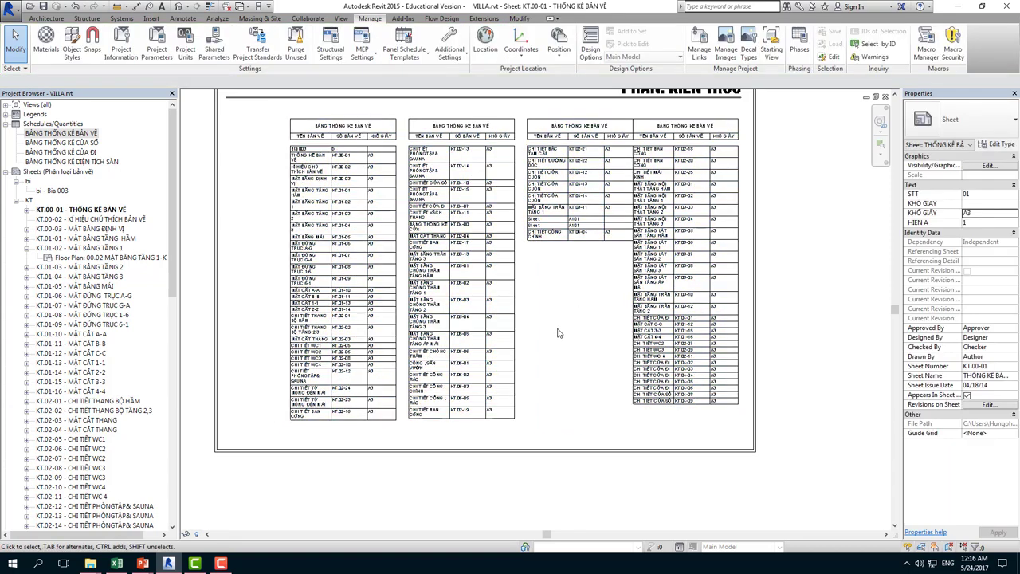
pyautogui.click(555, 236)
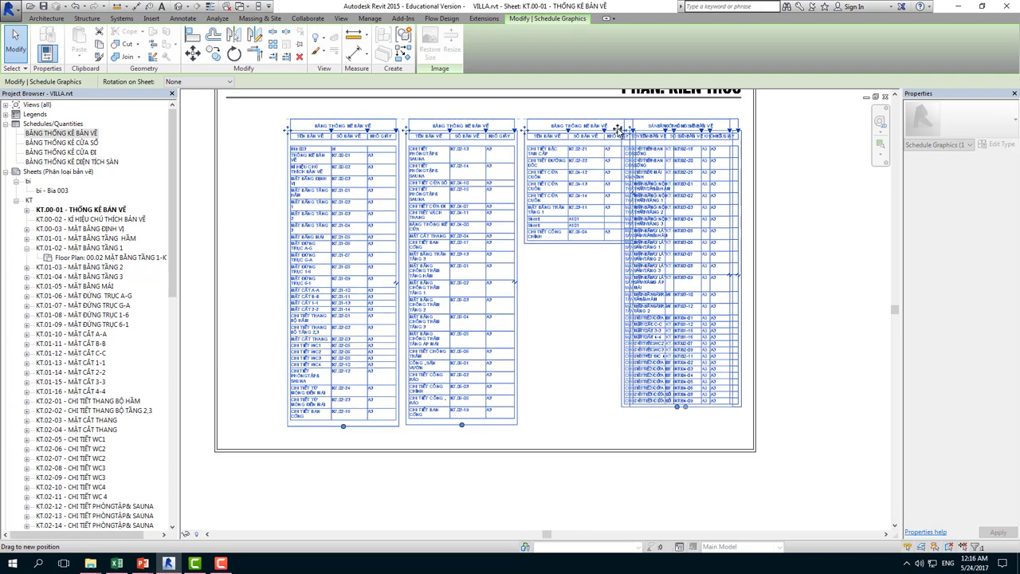
pyautogui.moveTo(629, 128); pyautogui.dragTo(647, 142)
pyautogui.click(616, 279)
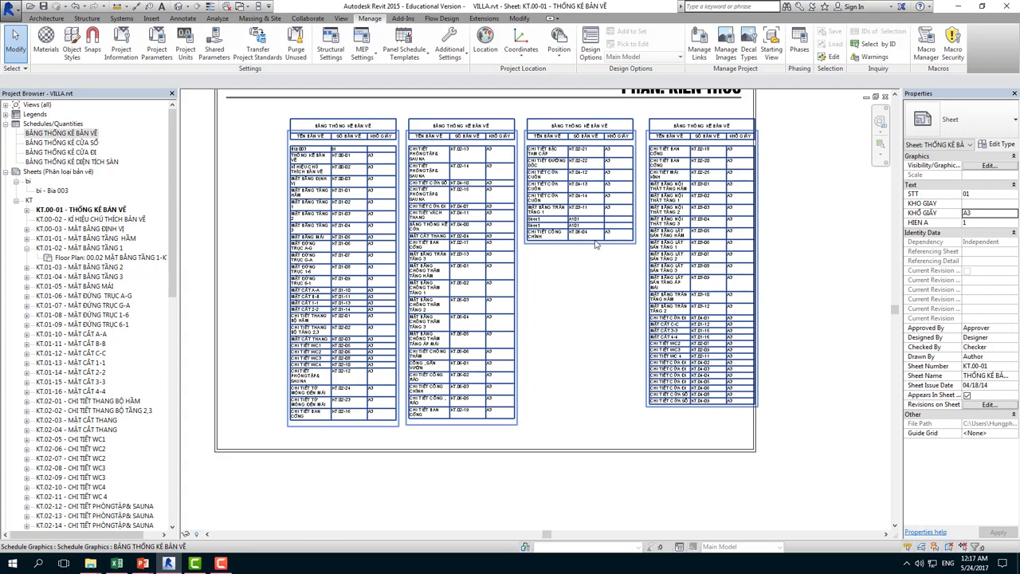
pyautogui.click(580, 123)
pyautogui.moveTo(580, 124)
pyautogui.mouseDown()
pyautogui.moveTo(781, 432)
pyautogui.moveTo(777, 323)
pyautogui.mouseUp()
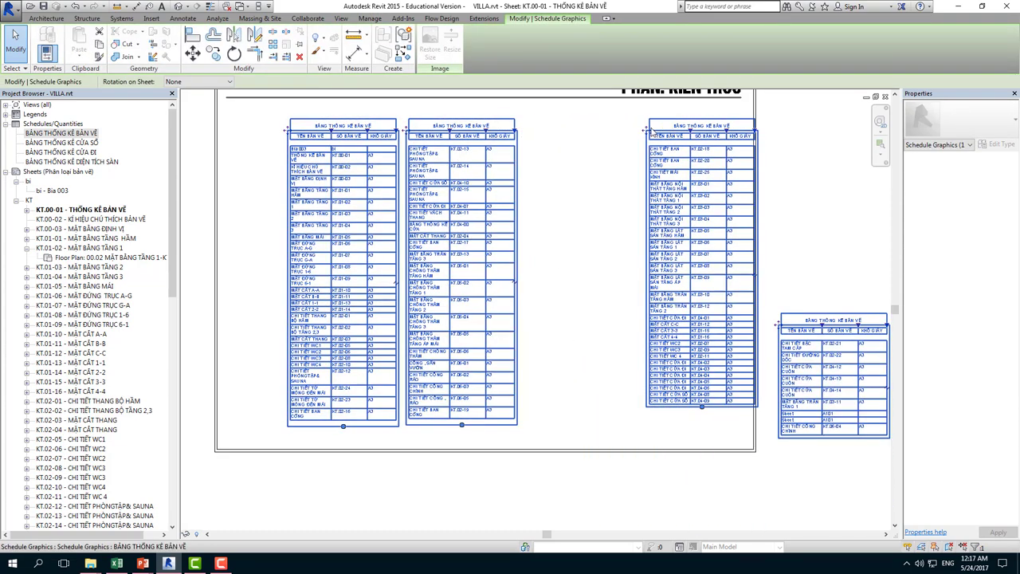
pyautogui.moveTo(646, 130); pyautogui.dragTo(526, 130)
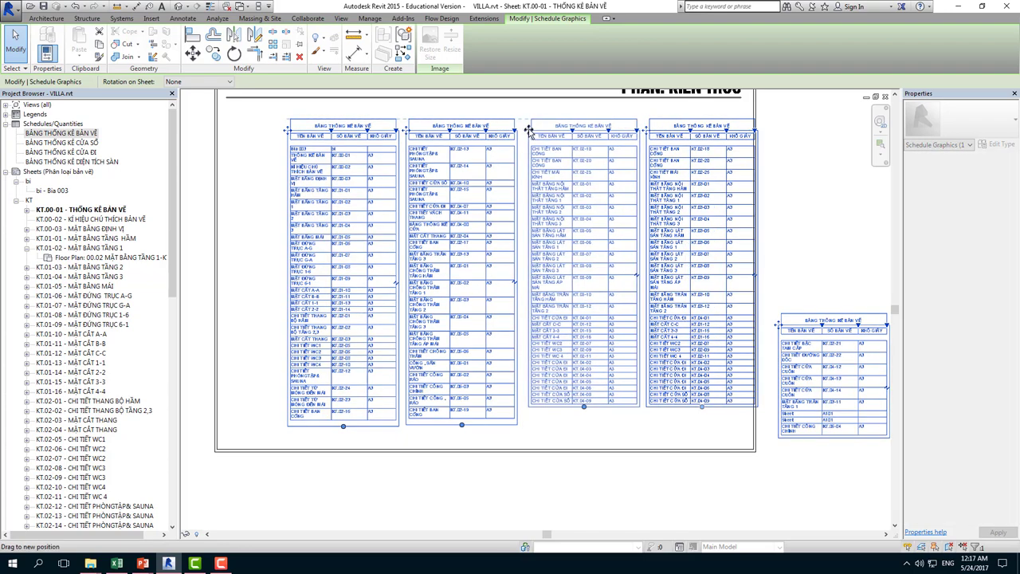
pyautogui.moveTo(525, 130); pyautogui.dragTo(527, 130)
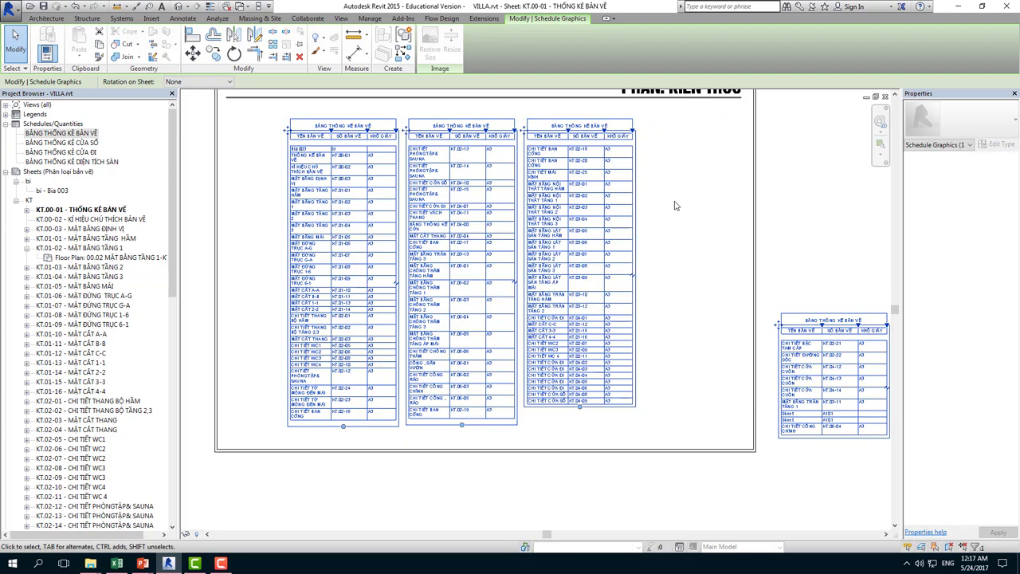
pyautogui.click(780, 305)
# Place the short segment as the fourth column holding the final rows.
pyautogui.moveTo(790, 317); pyautogui.dragTo(645, 140)
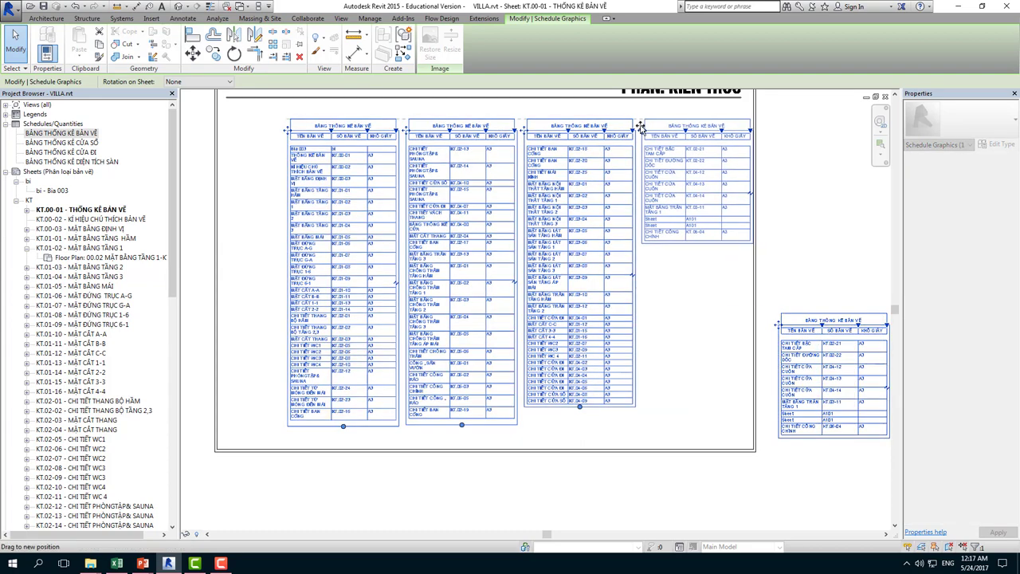
pyautogui.moveTo(646, 140); pyautogui.dragTo(648, 249)
pyautogui.click(644, 372)
pyautogui.click(600, 401)
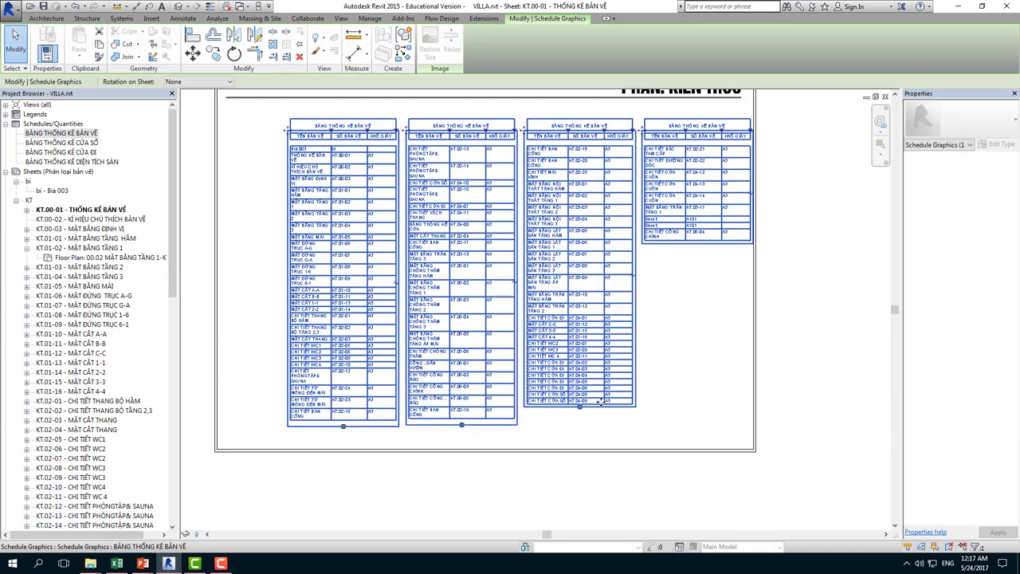
pyautogui.click(774, 329)
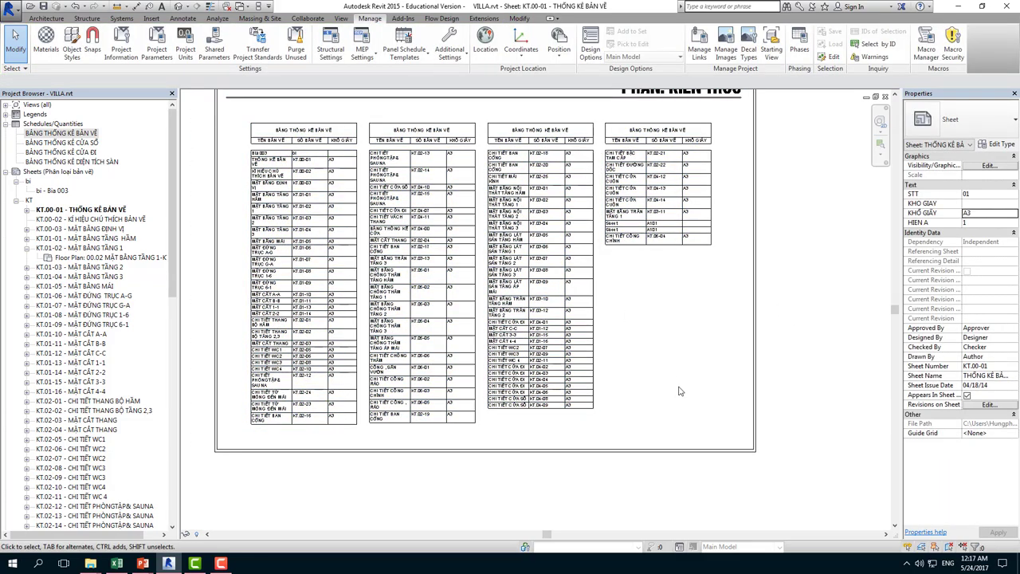
pyautogui.scroll(3, 679, 391)
pyautogui.scroll(-2, 629, 460)
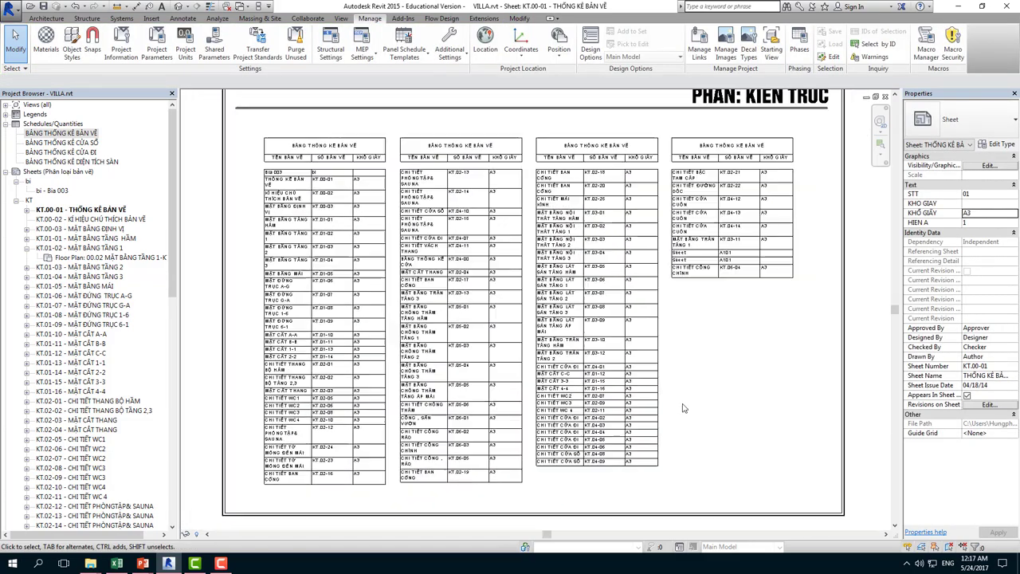
pyautogui.scroll(-1, 682, 408)
pyautogui.scroll(-1, 660, 353)
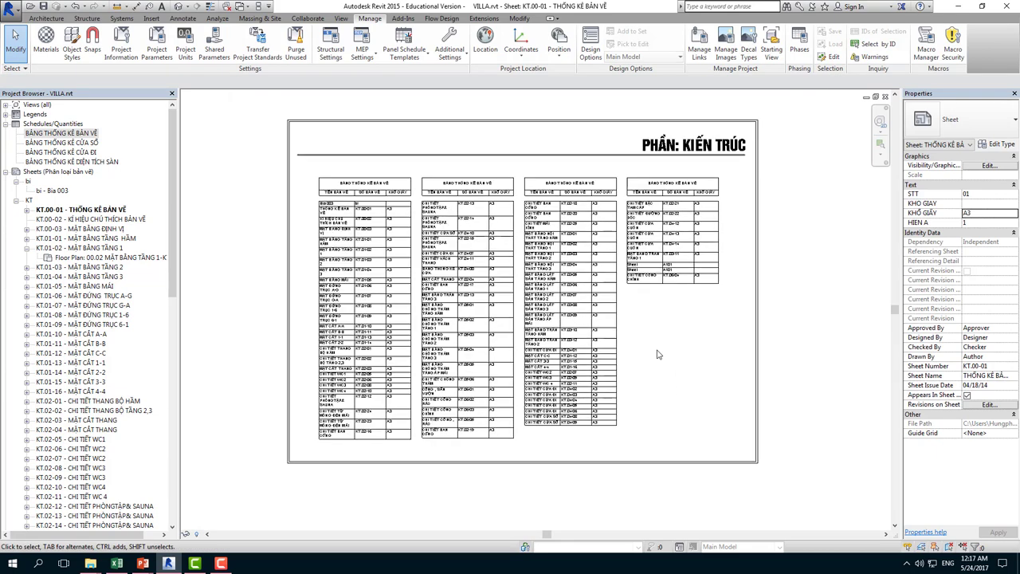